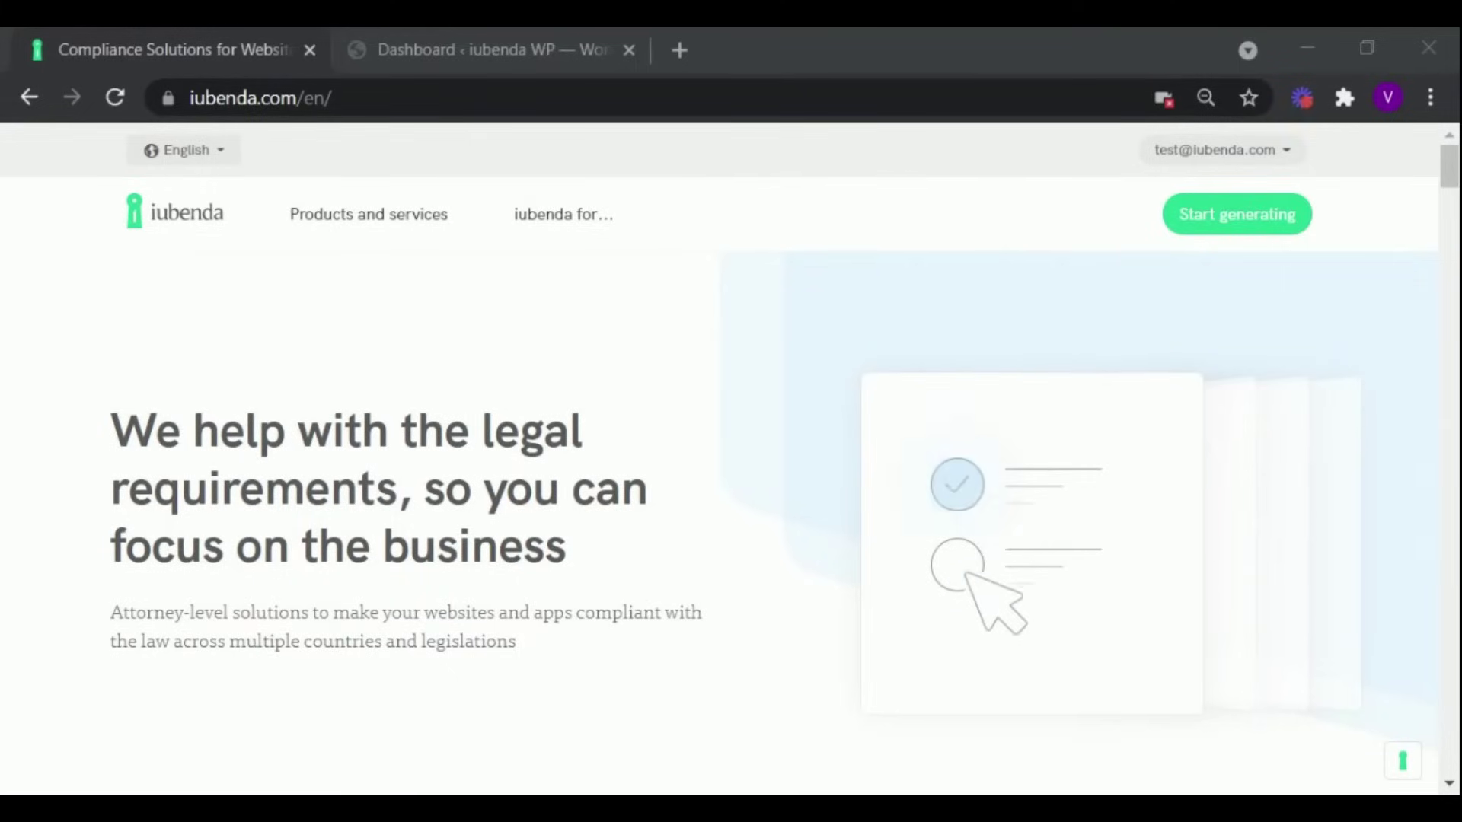
# Create an iubenda site project for wp.iubstack.website by pasting its address.
pyautogui.click(1201, 229)
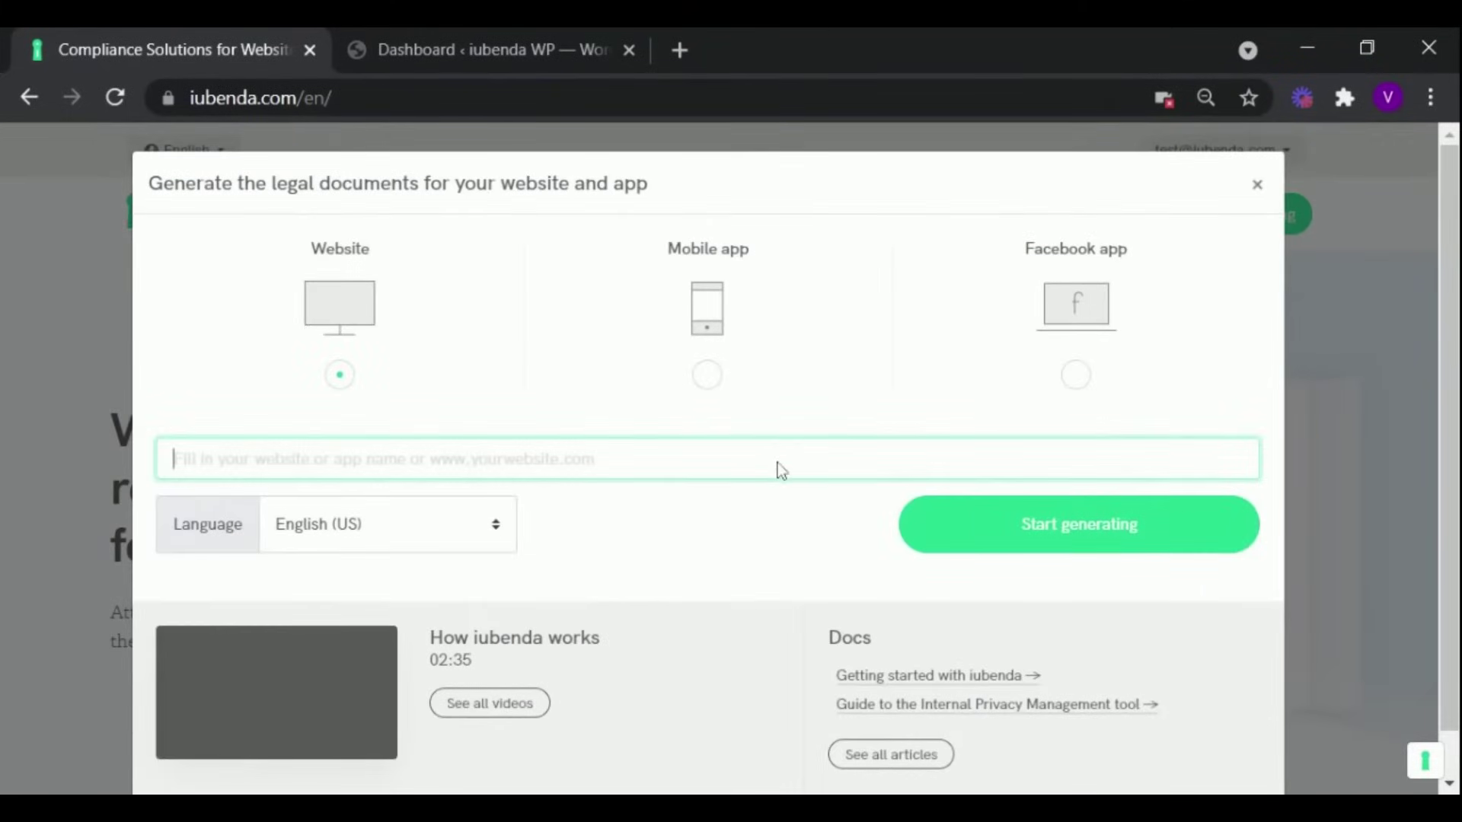
pyautogui.write('wp.iubstack.website')
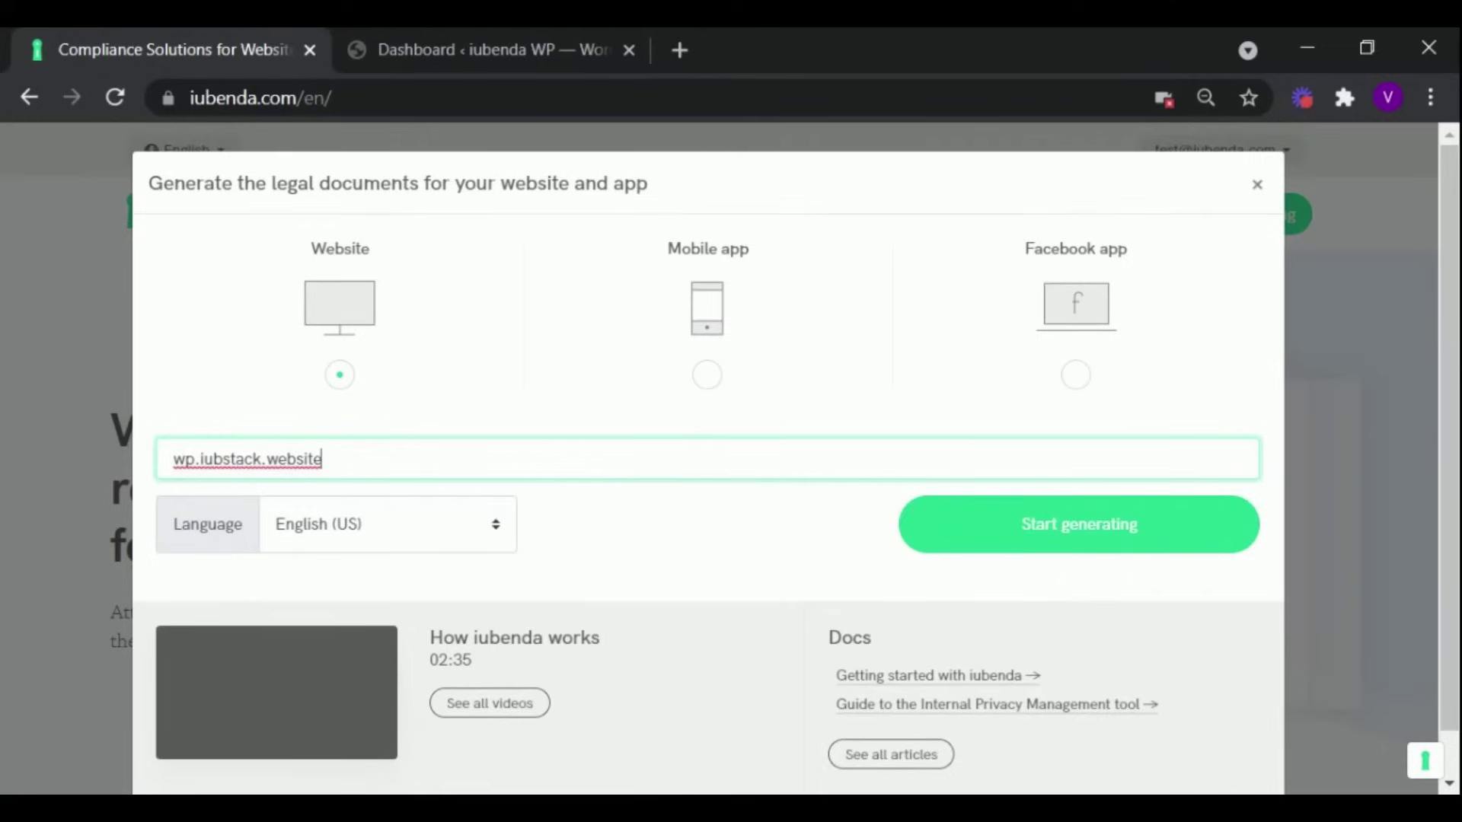
pyautogui.click(1014, 528)
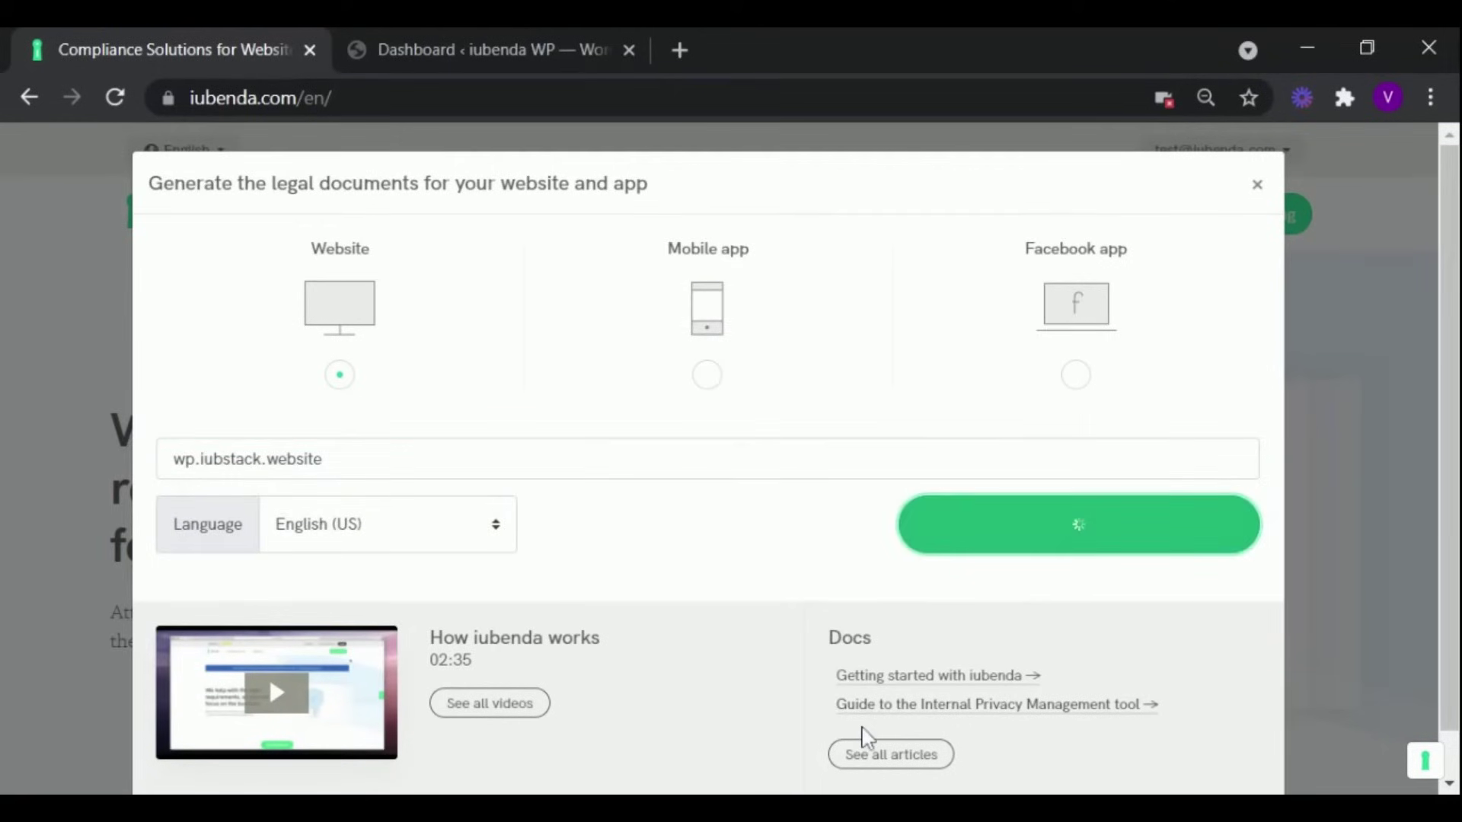
pyautogui.scroll(-4, 1449, 228)
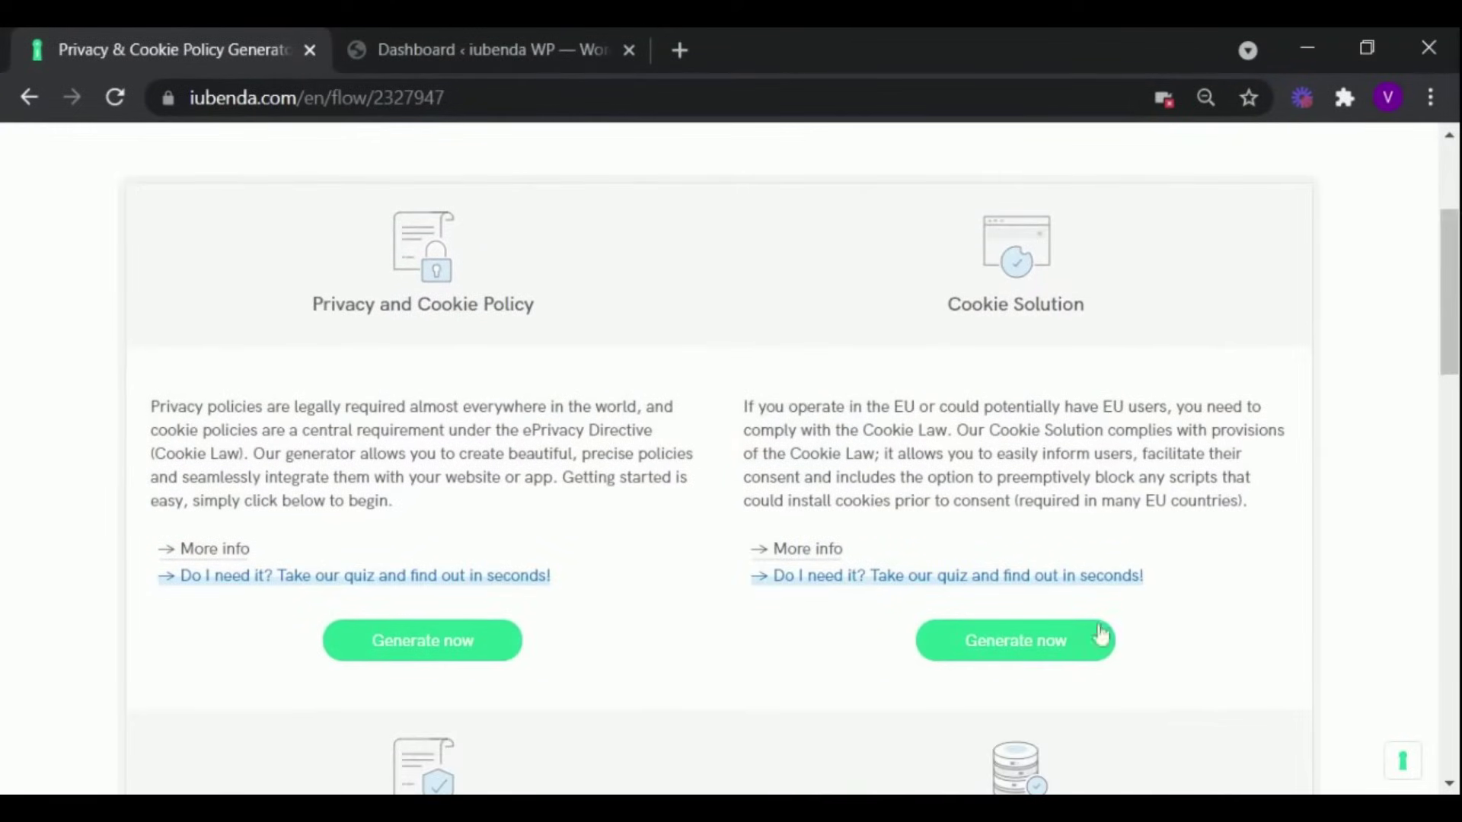
# Start the Cookie Solution generator and set the banner style to Custom logo and colors.
pyautogui.click(1076, 648)
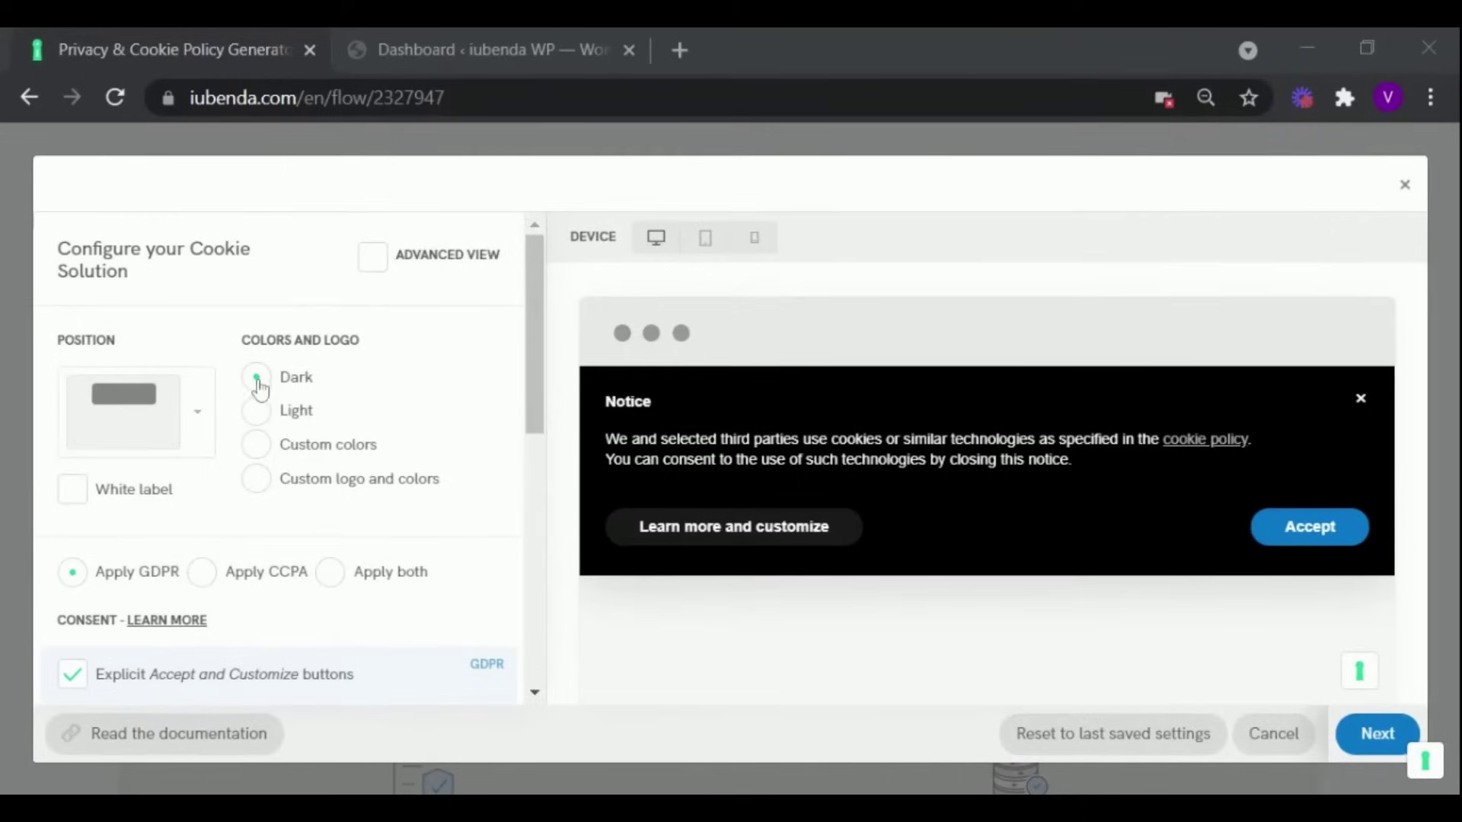
pyautogui.click(259, 418)
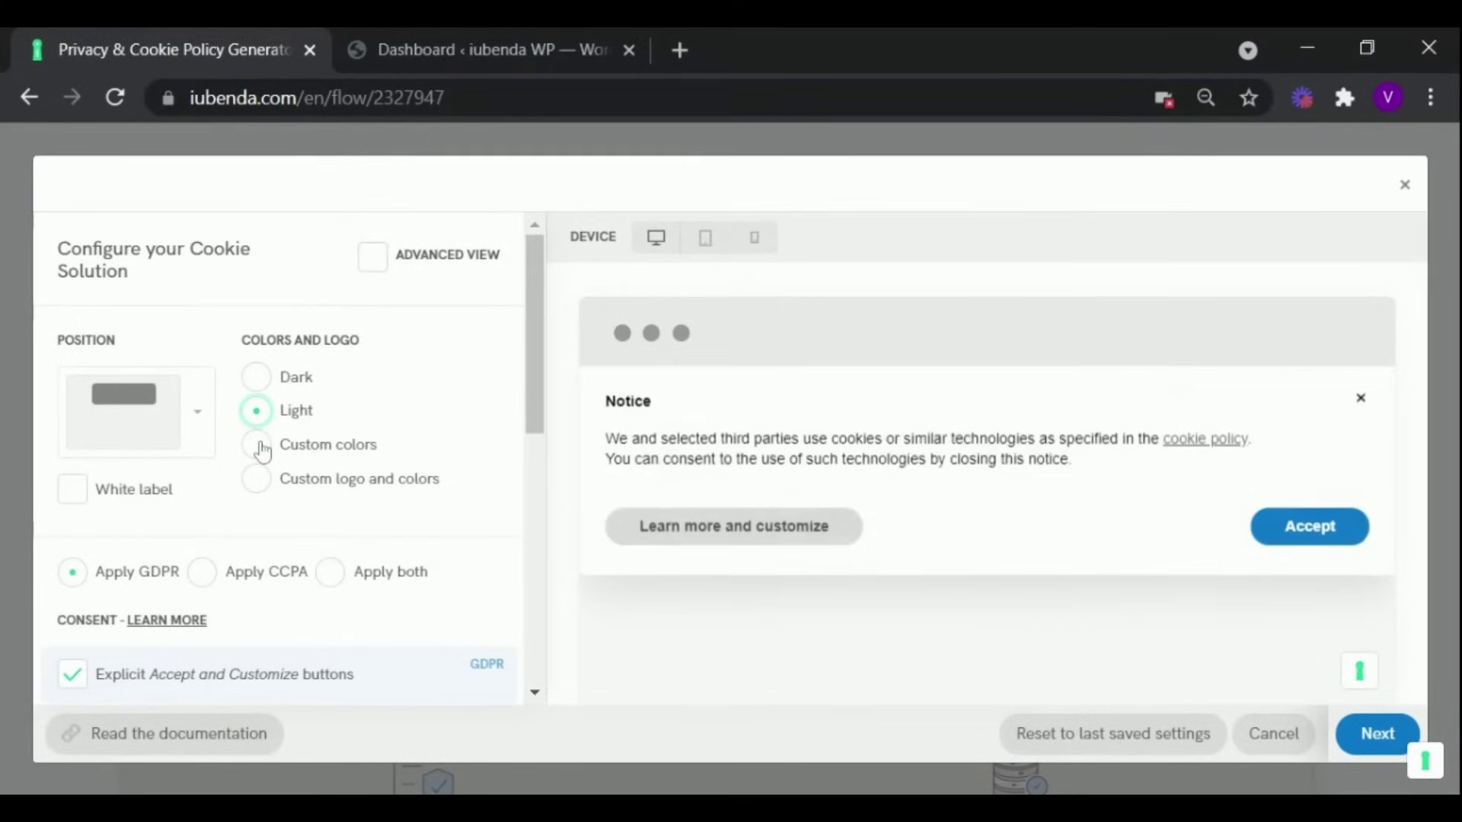
pyautogui.click(259, 446)
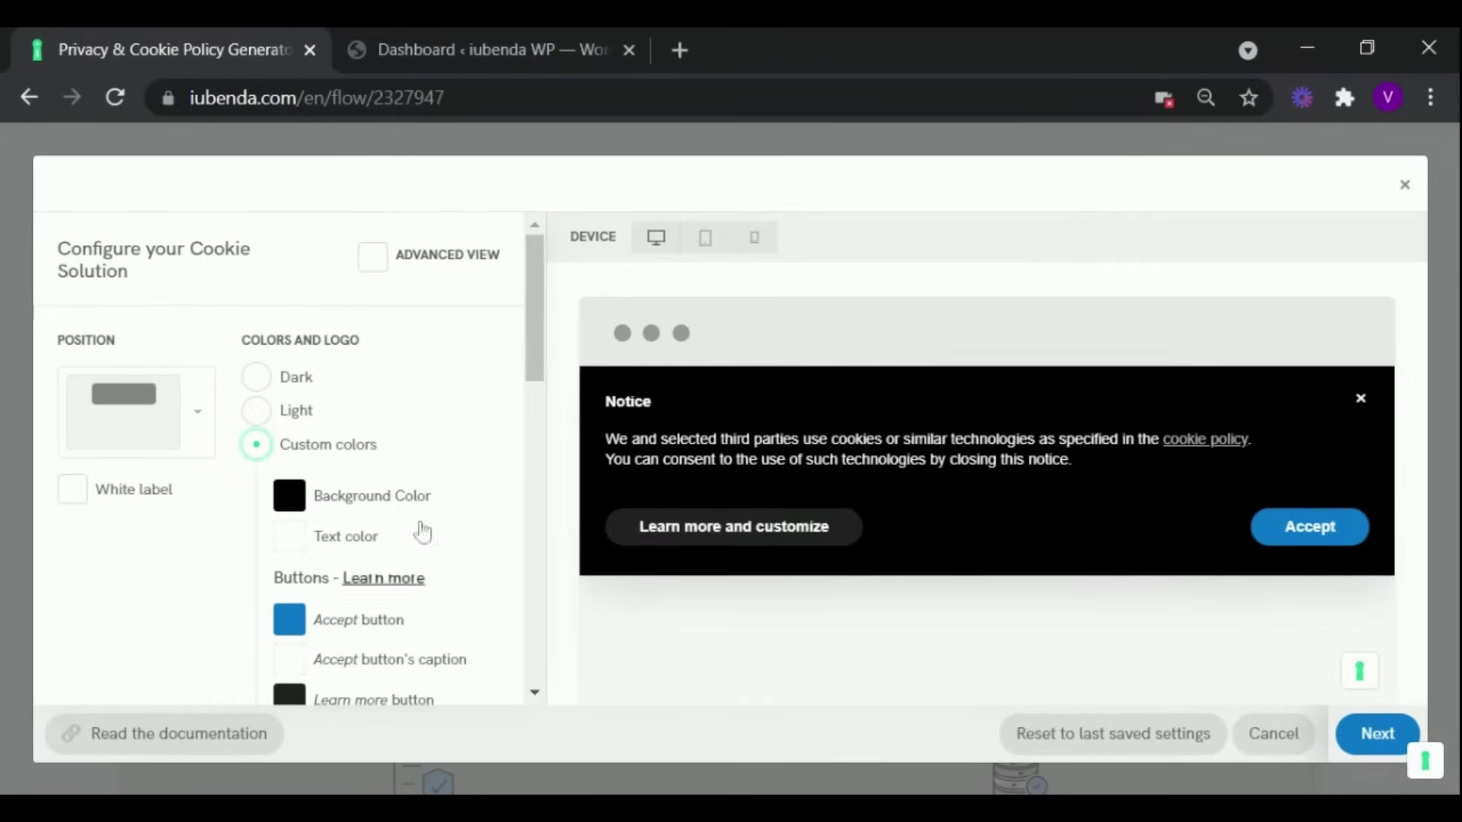
pyautogui.moveTo(527, 332); pyautogui.dragTo(533, 419)
pyautogui.click(258, 581)
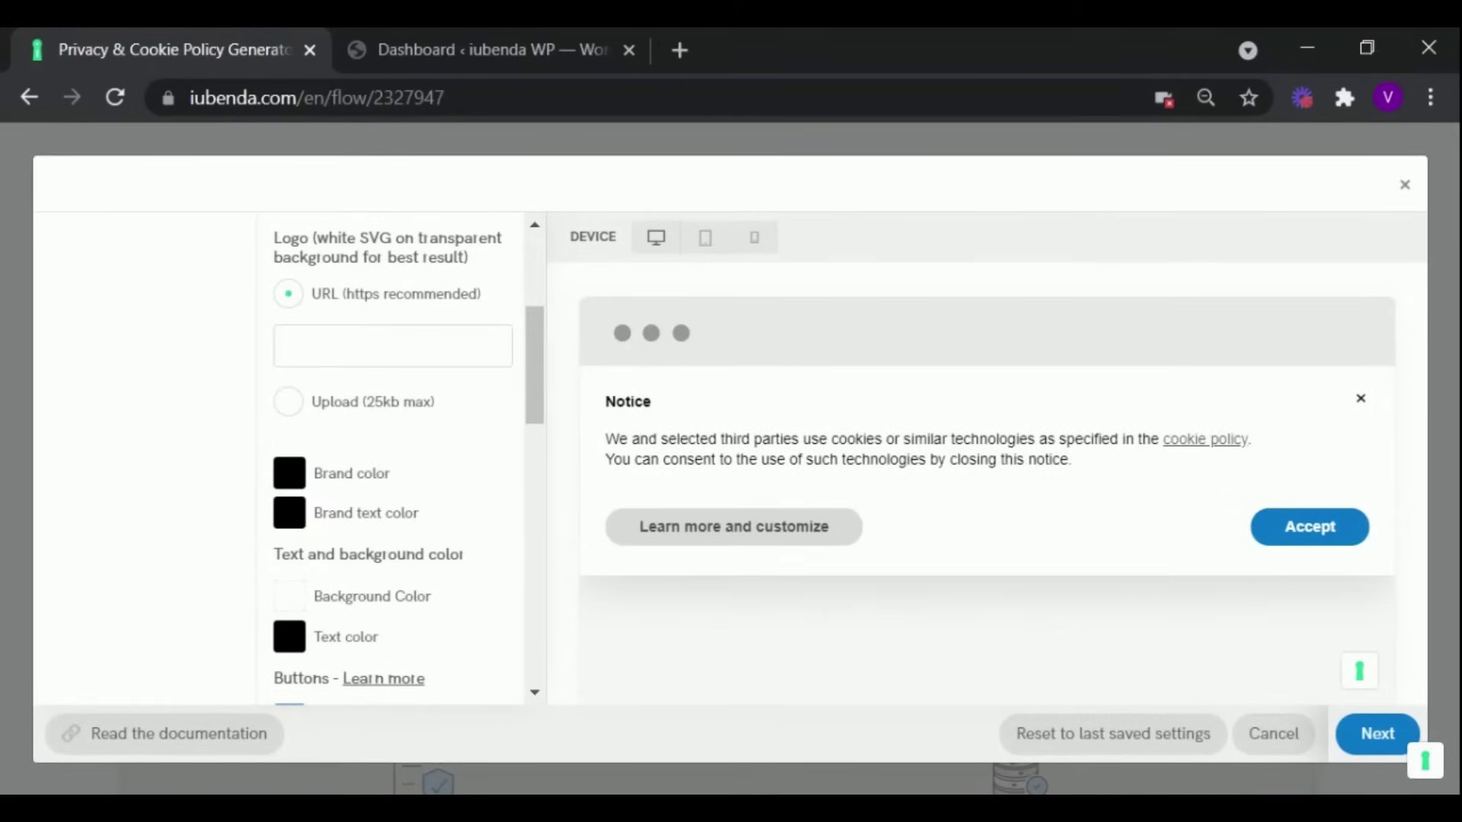
pyautogui.moveTo(538, 381); pyautogui.dragTo(564, 323)
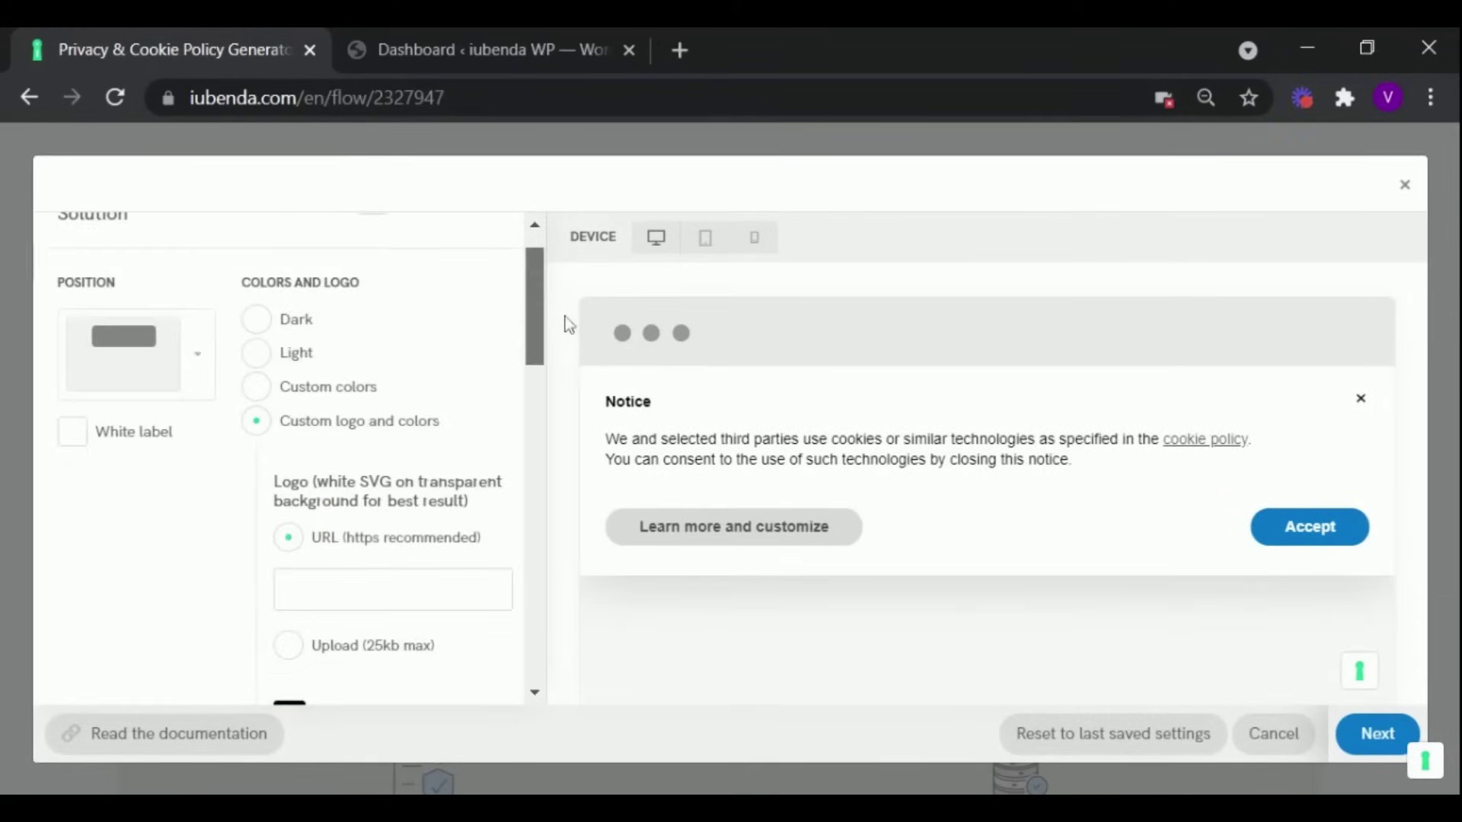
# Place the cookie notice in the top-left floating box position.
pyautogui.click(204, 367)
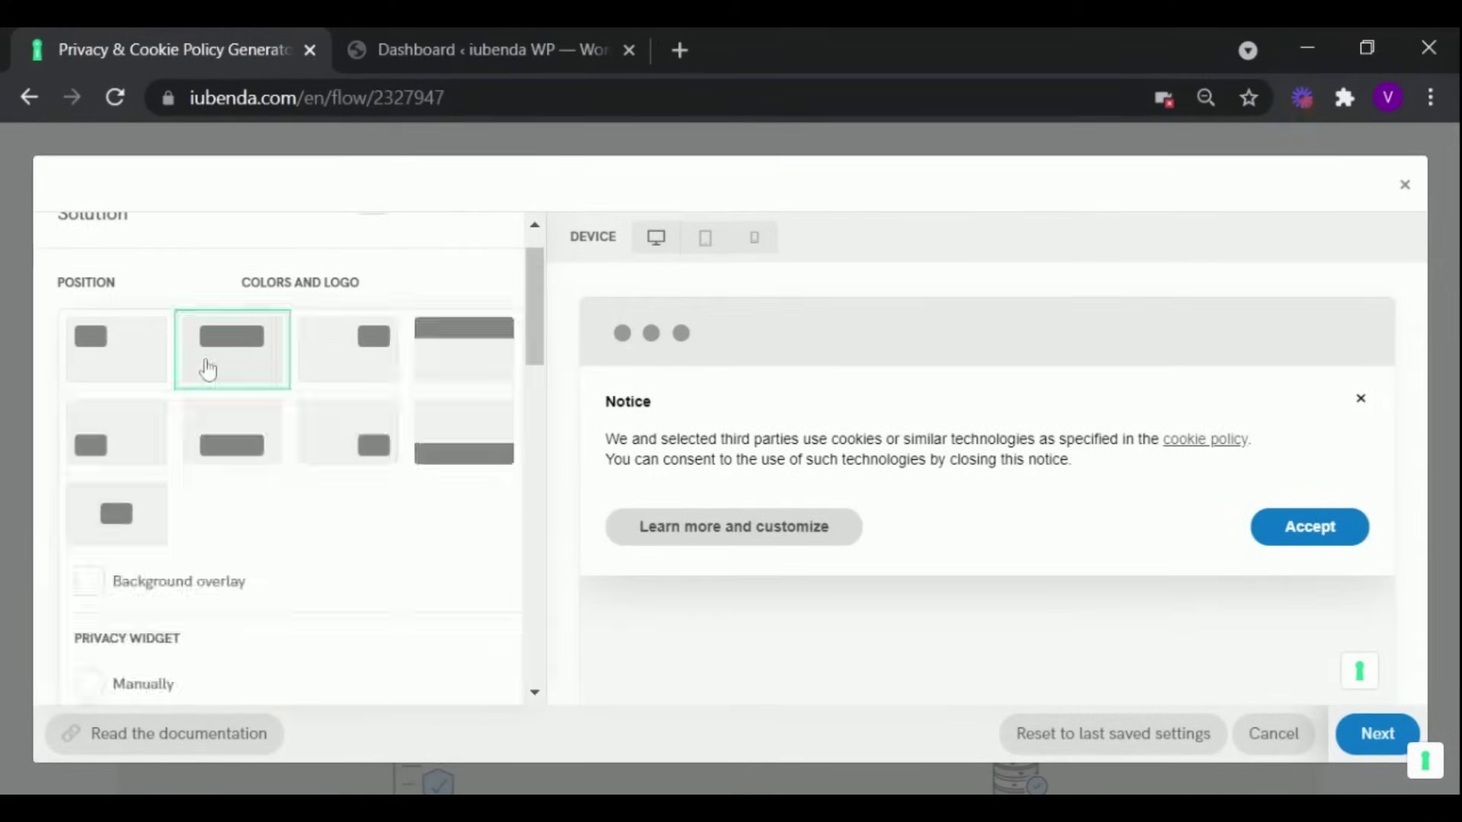
pyautogui.click(322, 371)
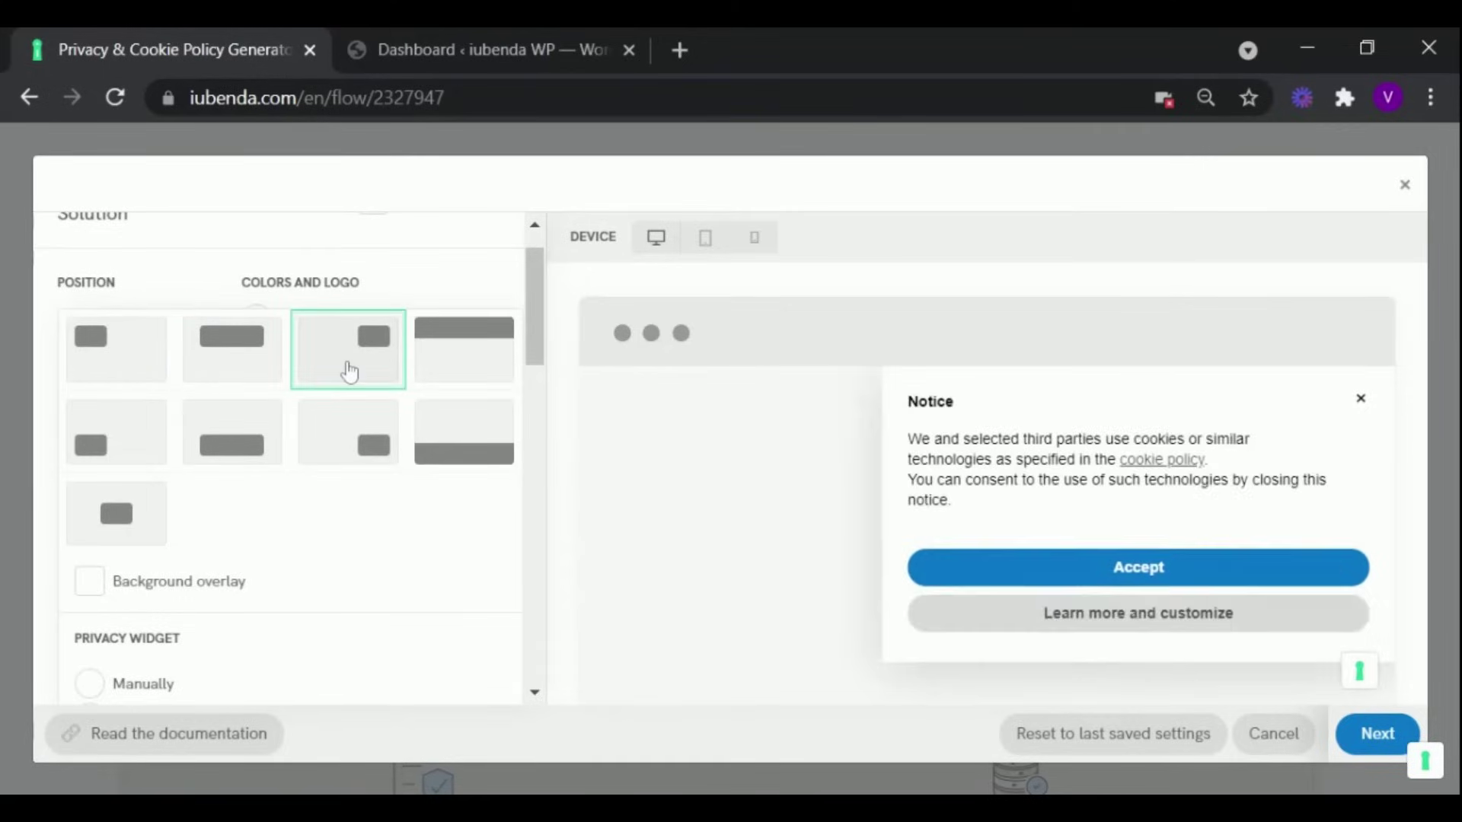
pyautogui.click(149, 360)
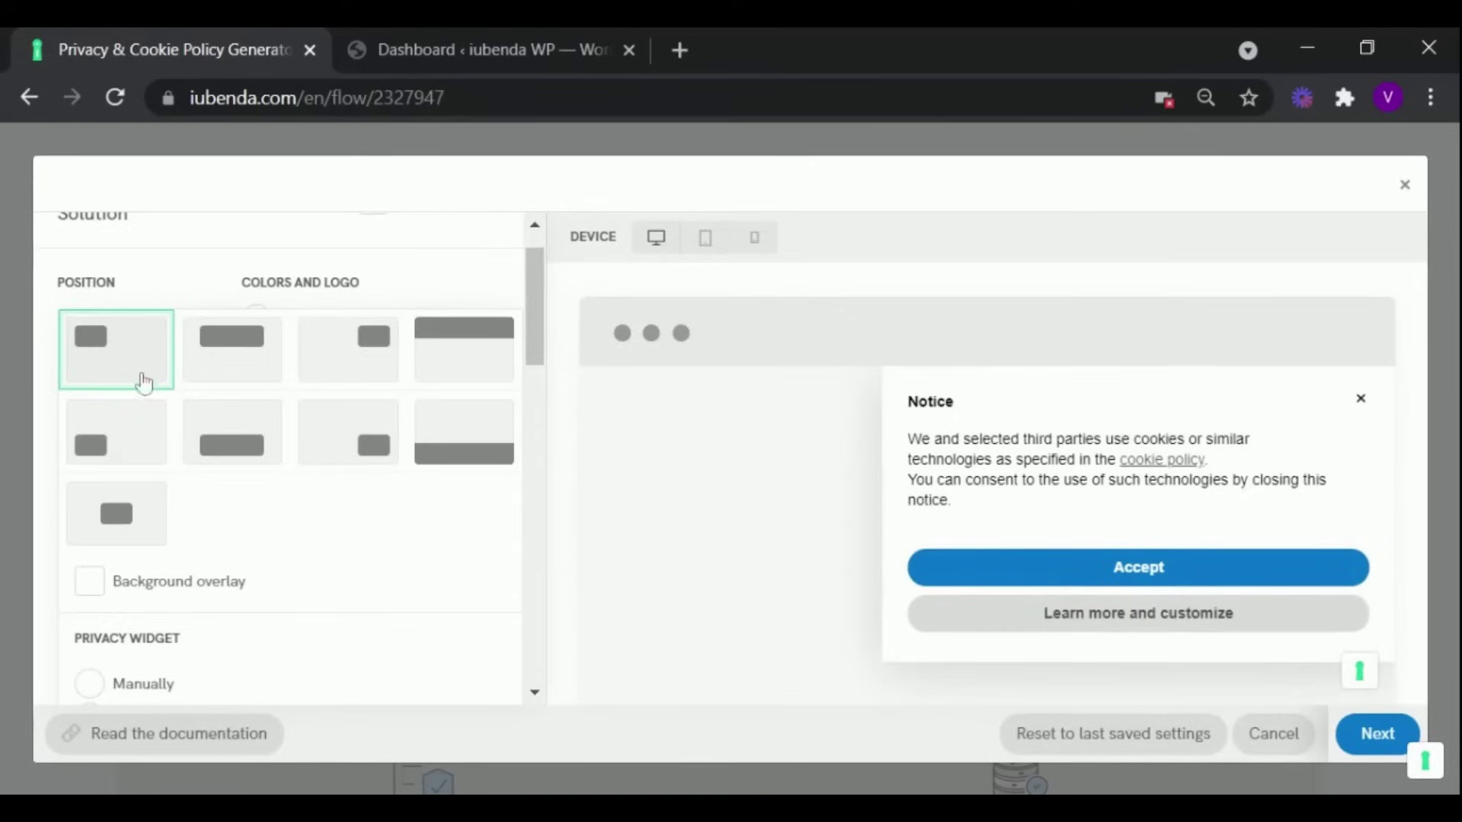
pyautogui.click(141, 449)
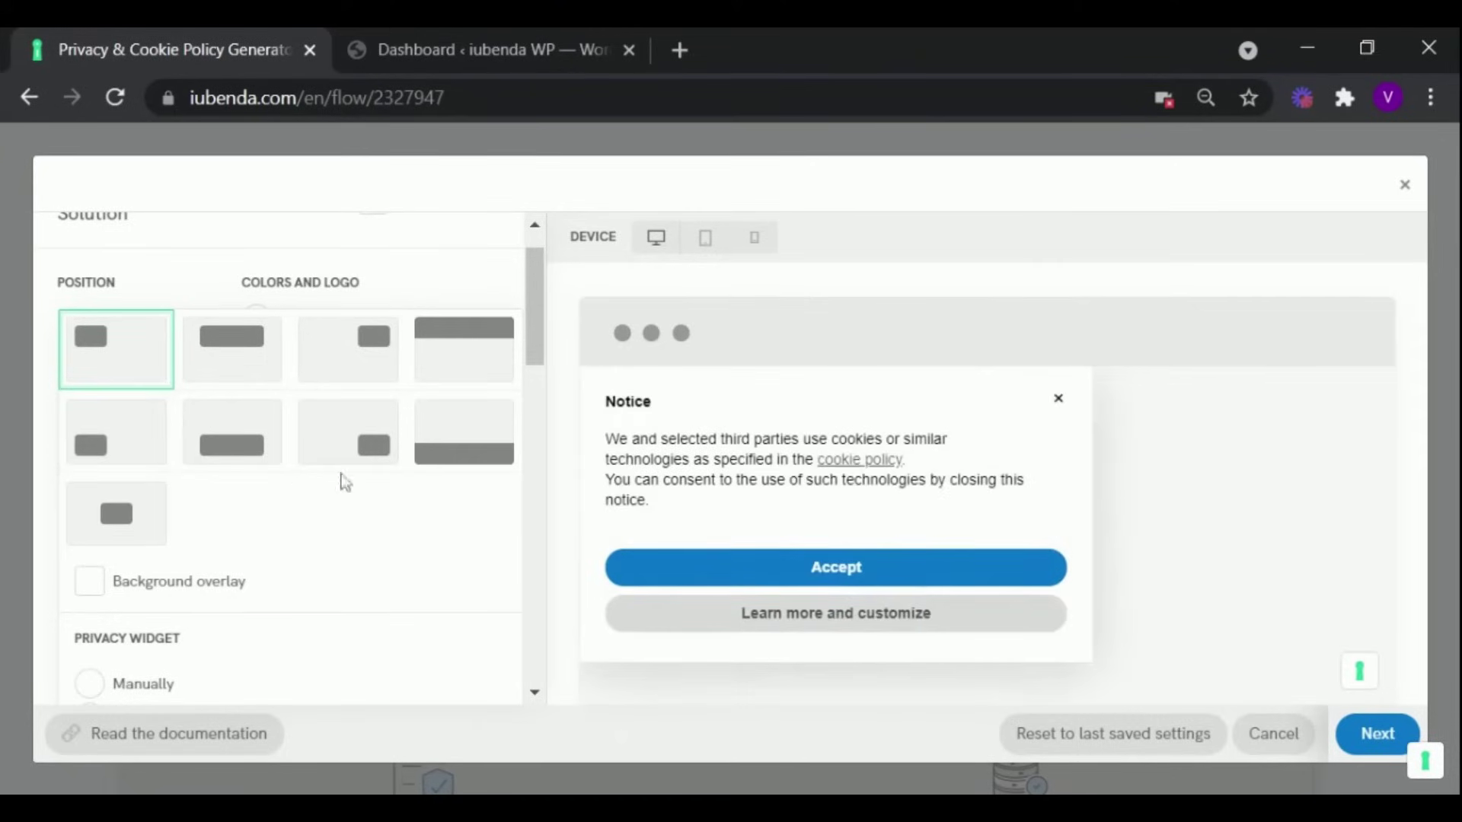
pyautogui.moveTo(542, 312); pyautogui.dragTo(562, 516)
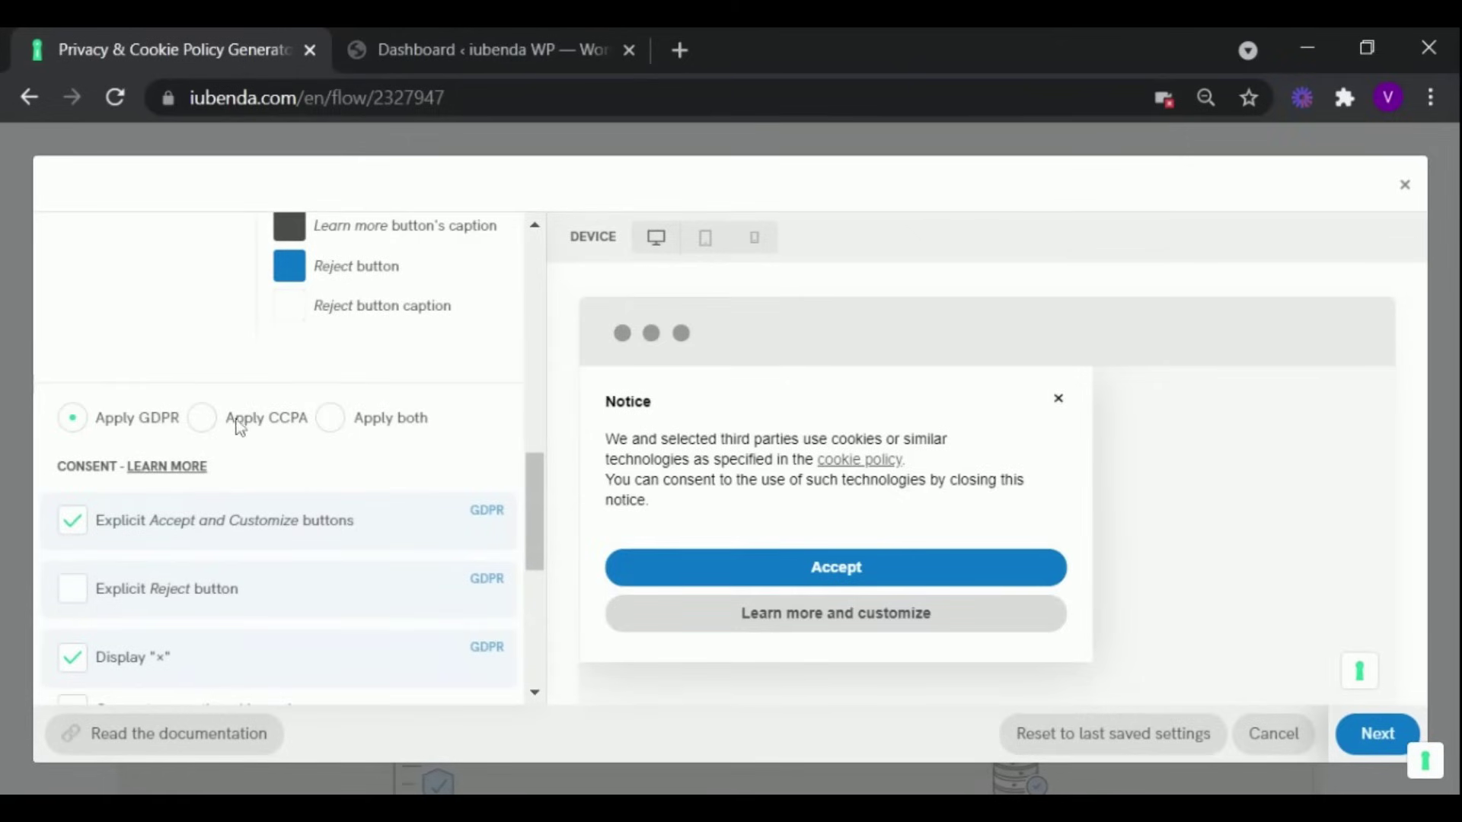
# Make the banner apply both GDPR and CCPA rules.
pyautogui.click(332, 420)
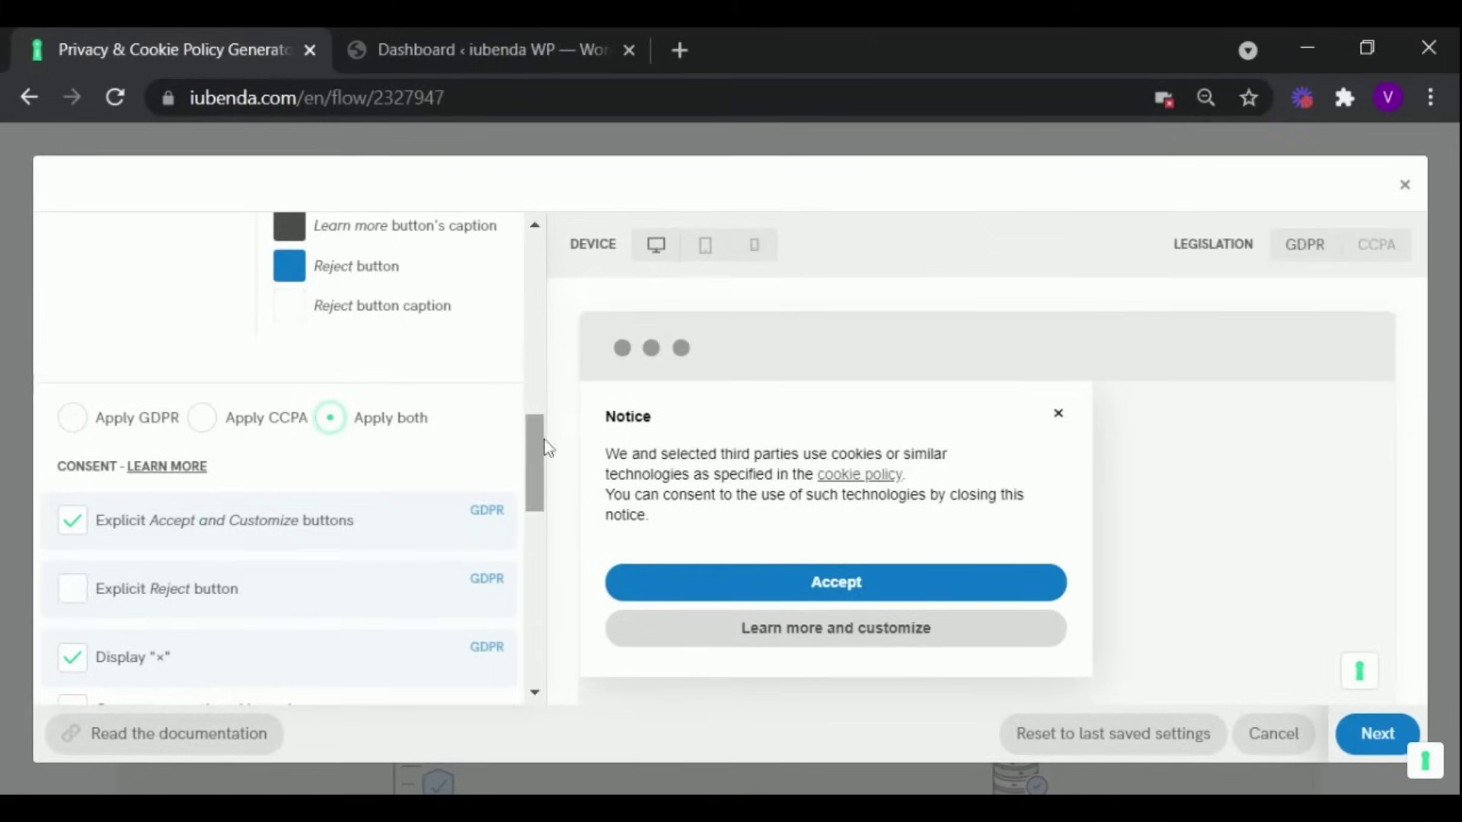
pyautogui.moveTo(538, 456); pyautogui.dragTo(545, 343)
pyautogui.scroll(5, 359, 302)
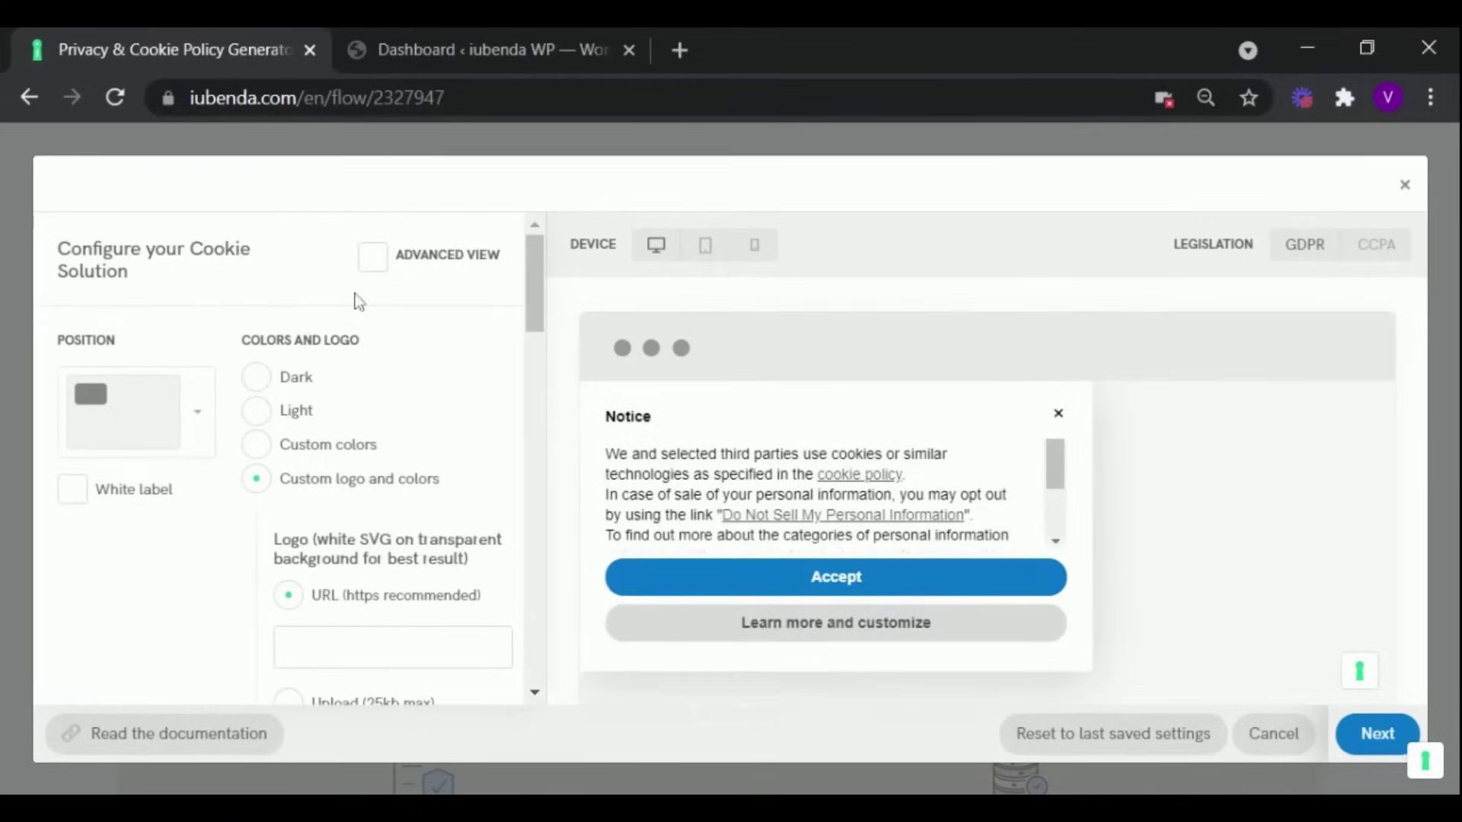
# Change the notice position to a wide banner across the top centre.
pyautogui.click(212, 421)
pyautogui.click(271, 412)
pyautogui.moveTo(545, 289); pyautogui.dragTo(558, 507)
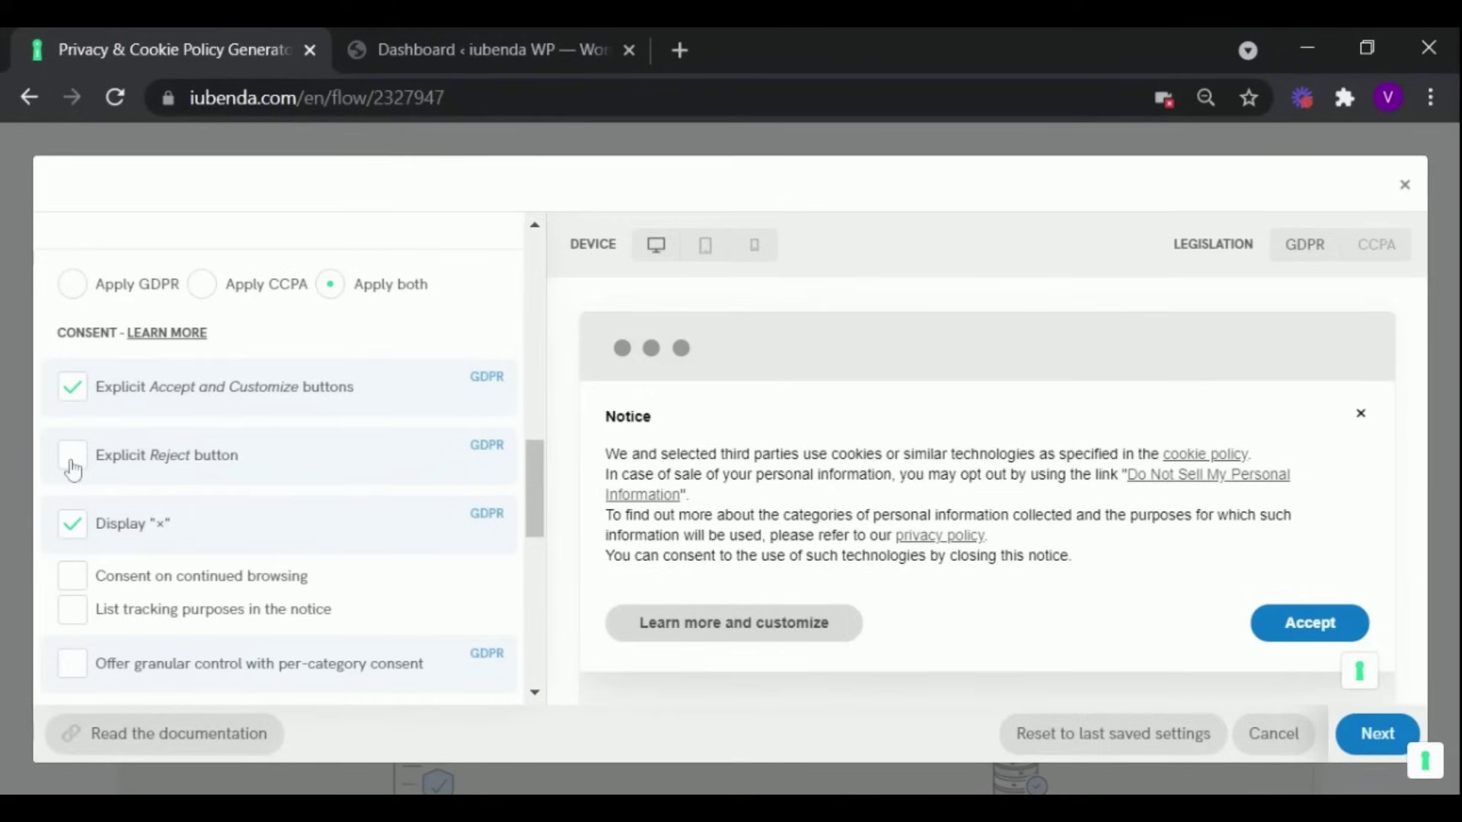
# Add an explicit Reject button beside Accept and review the other consent options' help tips.
pyautogui.click(73, 468)
pyautogui.moveTo(153, 455)
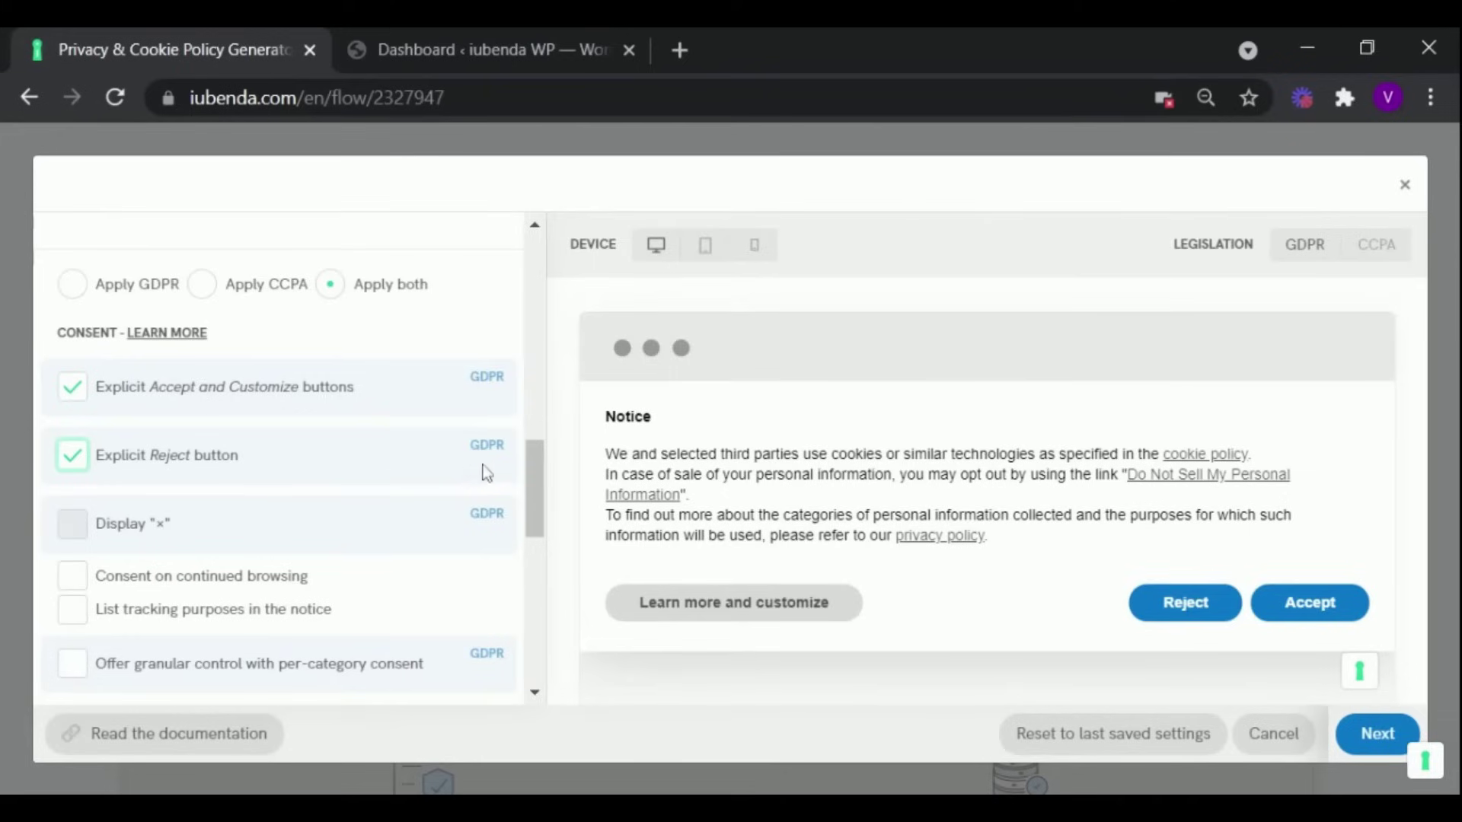
pyautogui.moveTo(530, 454); pyautogui.dragTo(530, 504)
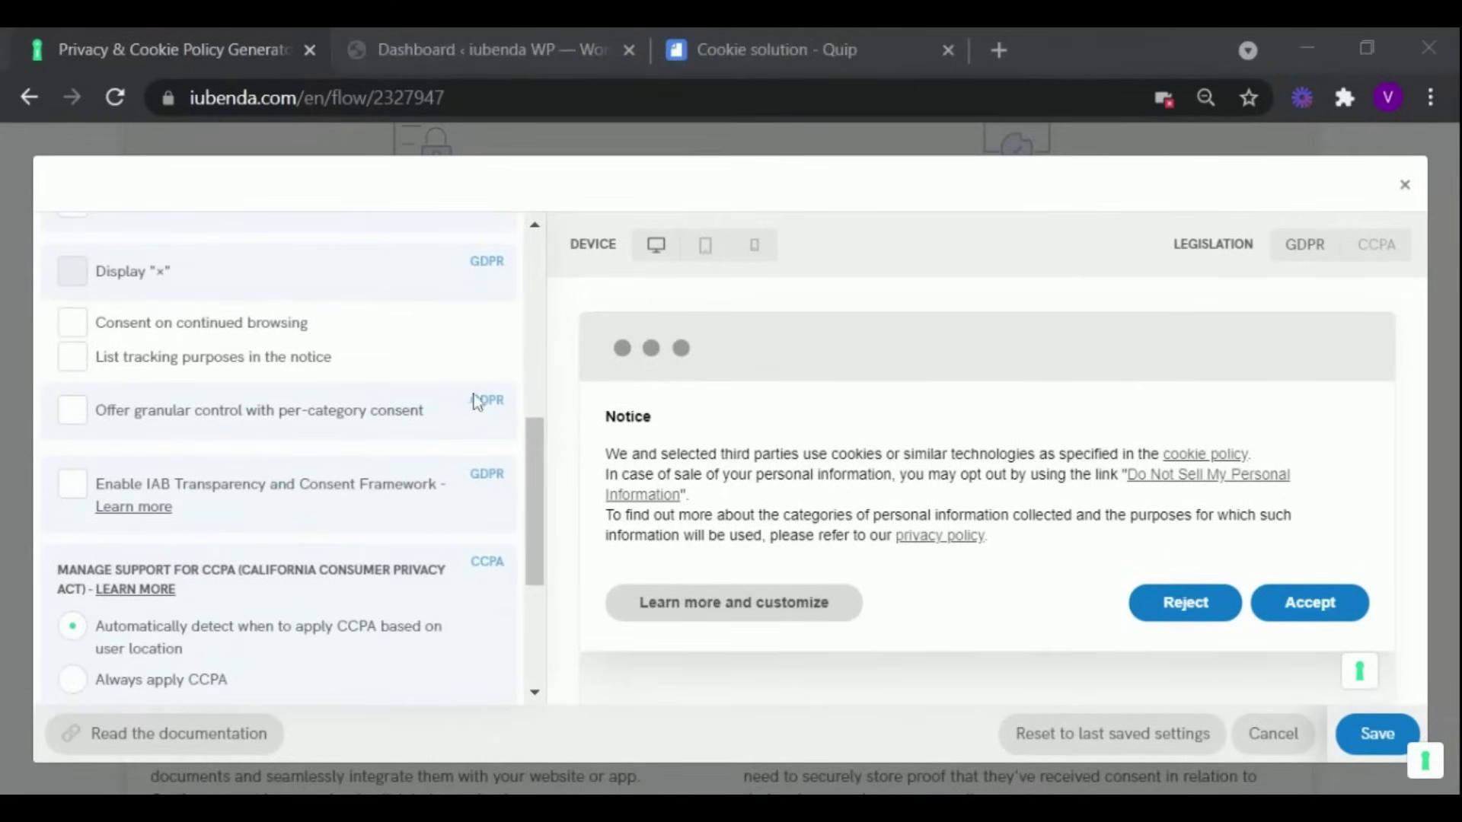
pyautogui.moveTo(300, 329)
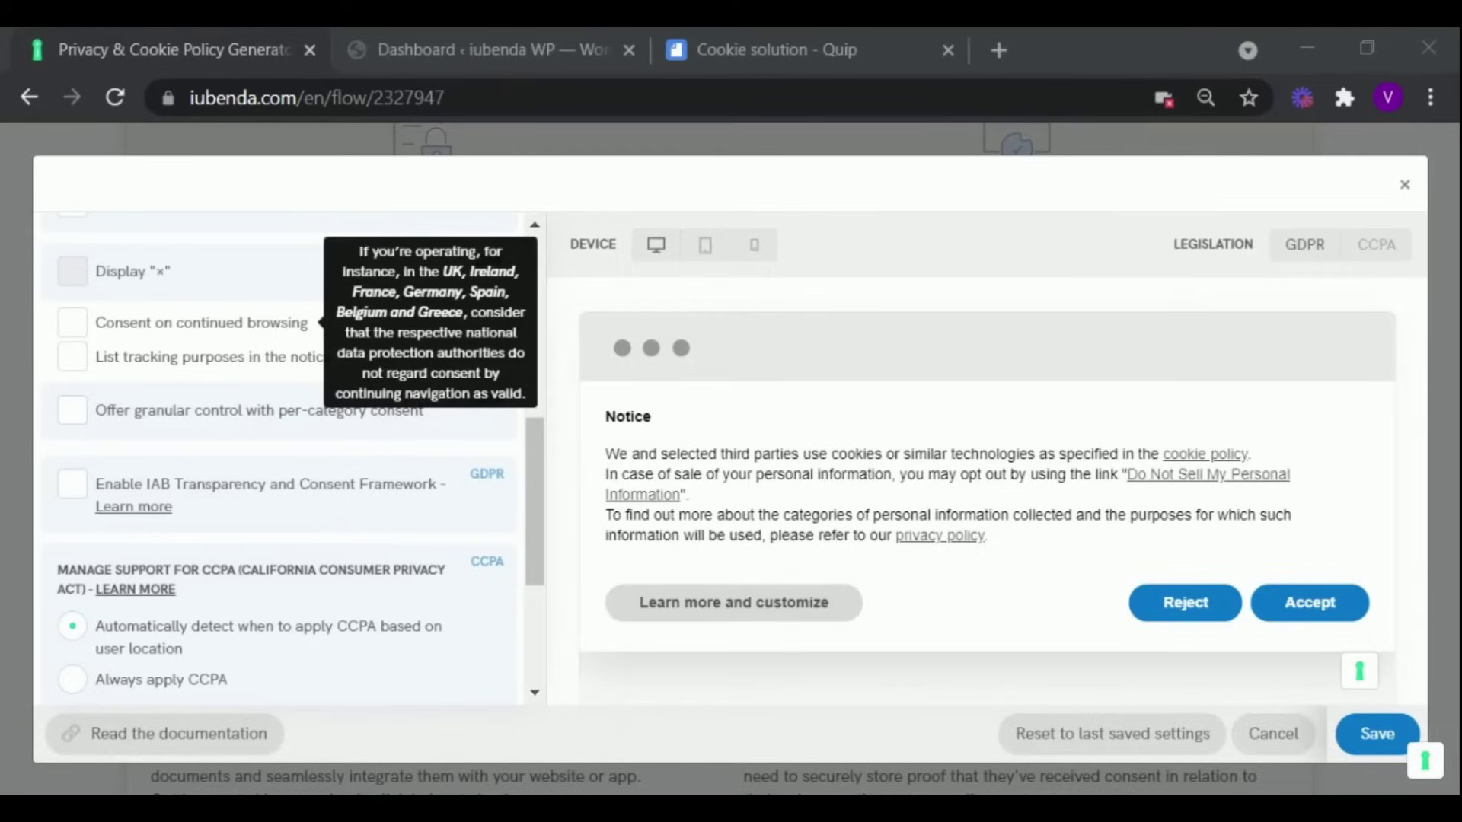
pyautogui.moveTo(287, 372)
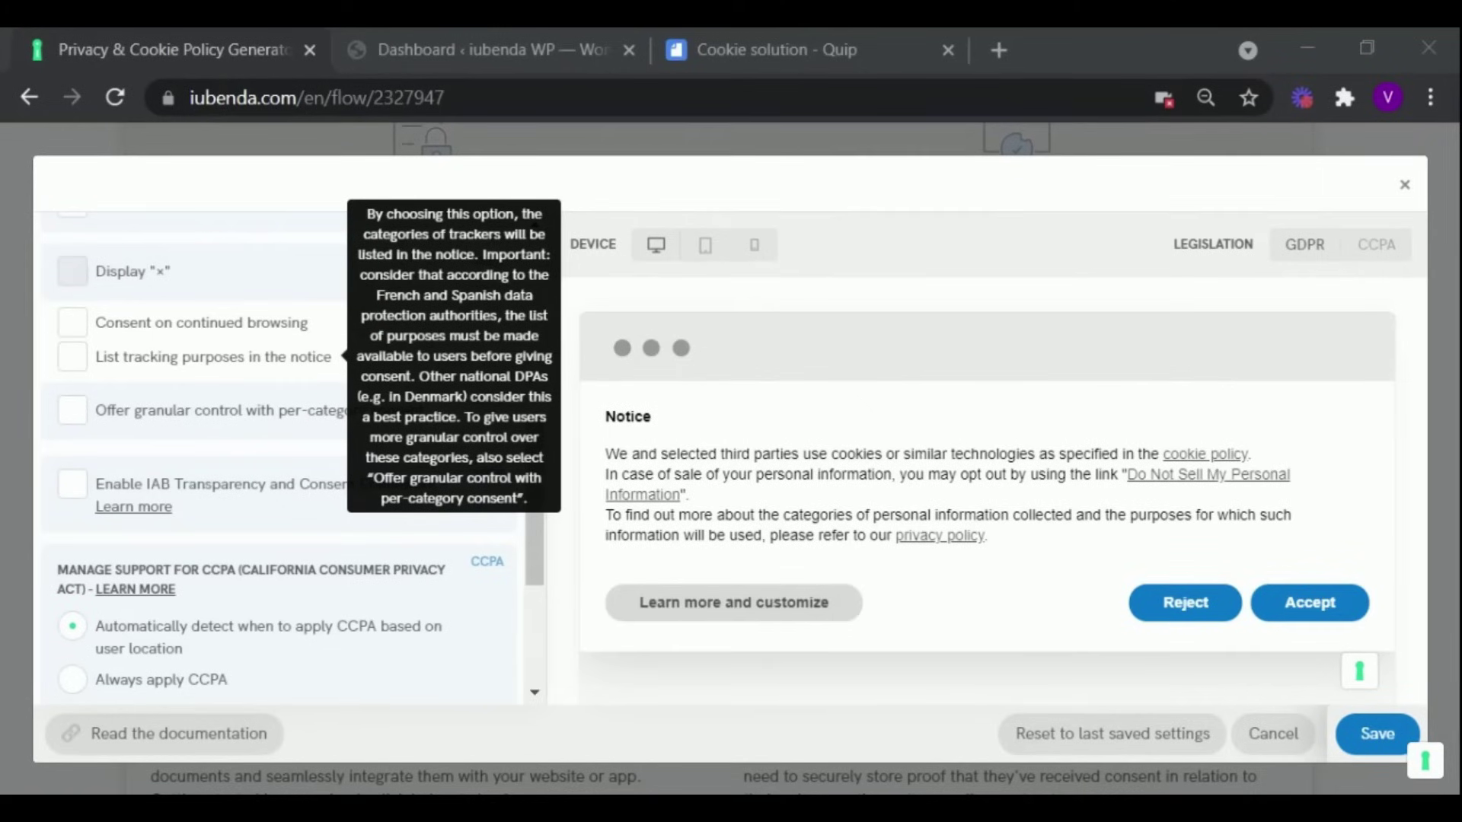
pyautogui.moveTo(261, 417)
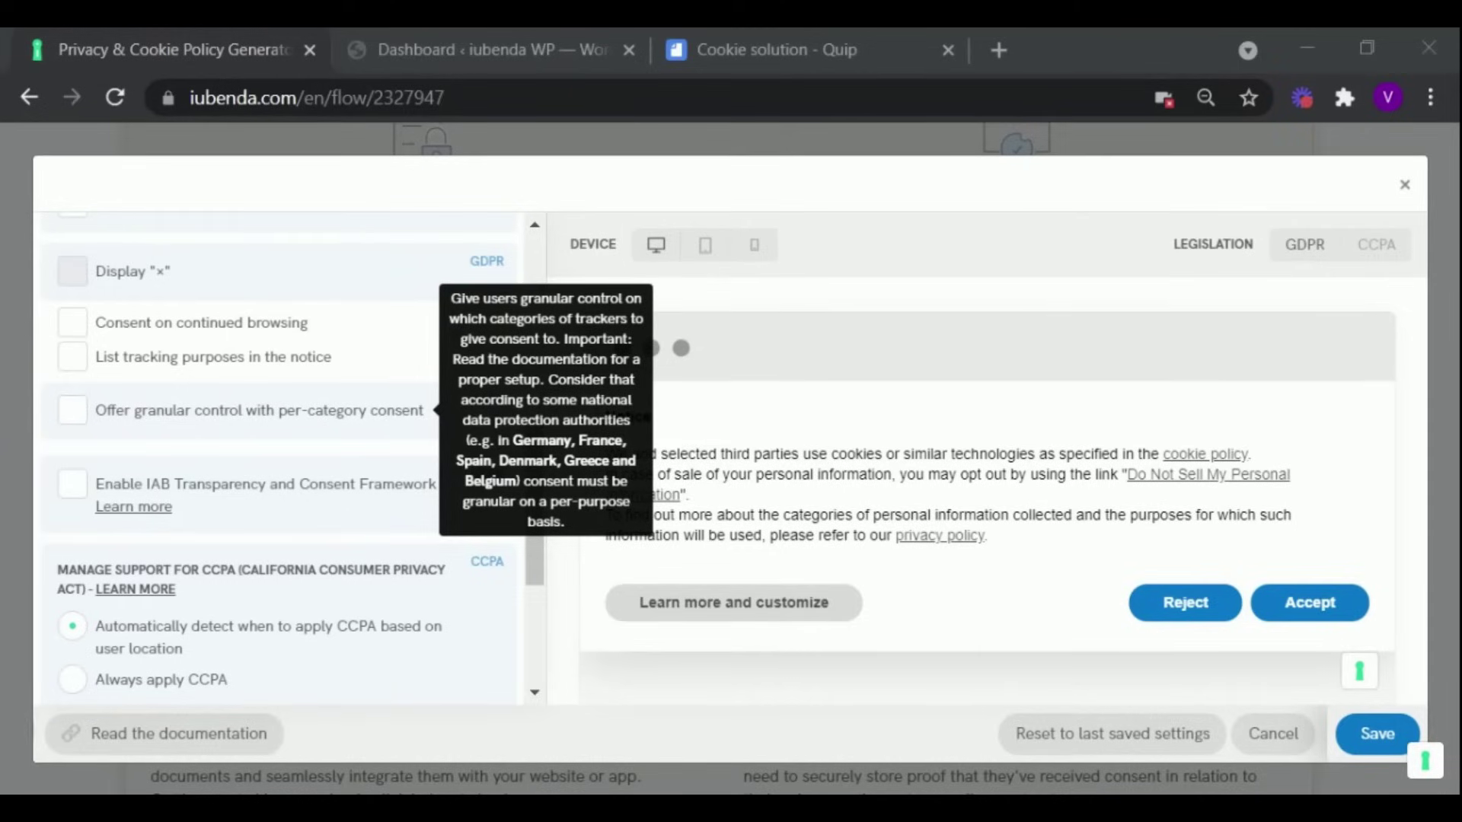
pyautogui.moveTo(249, 497)
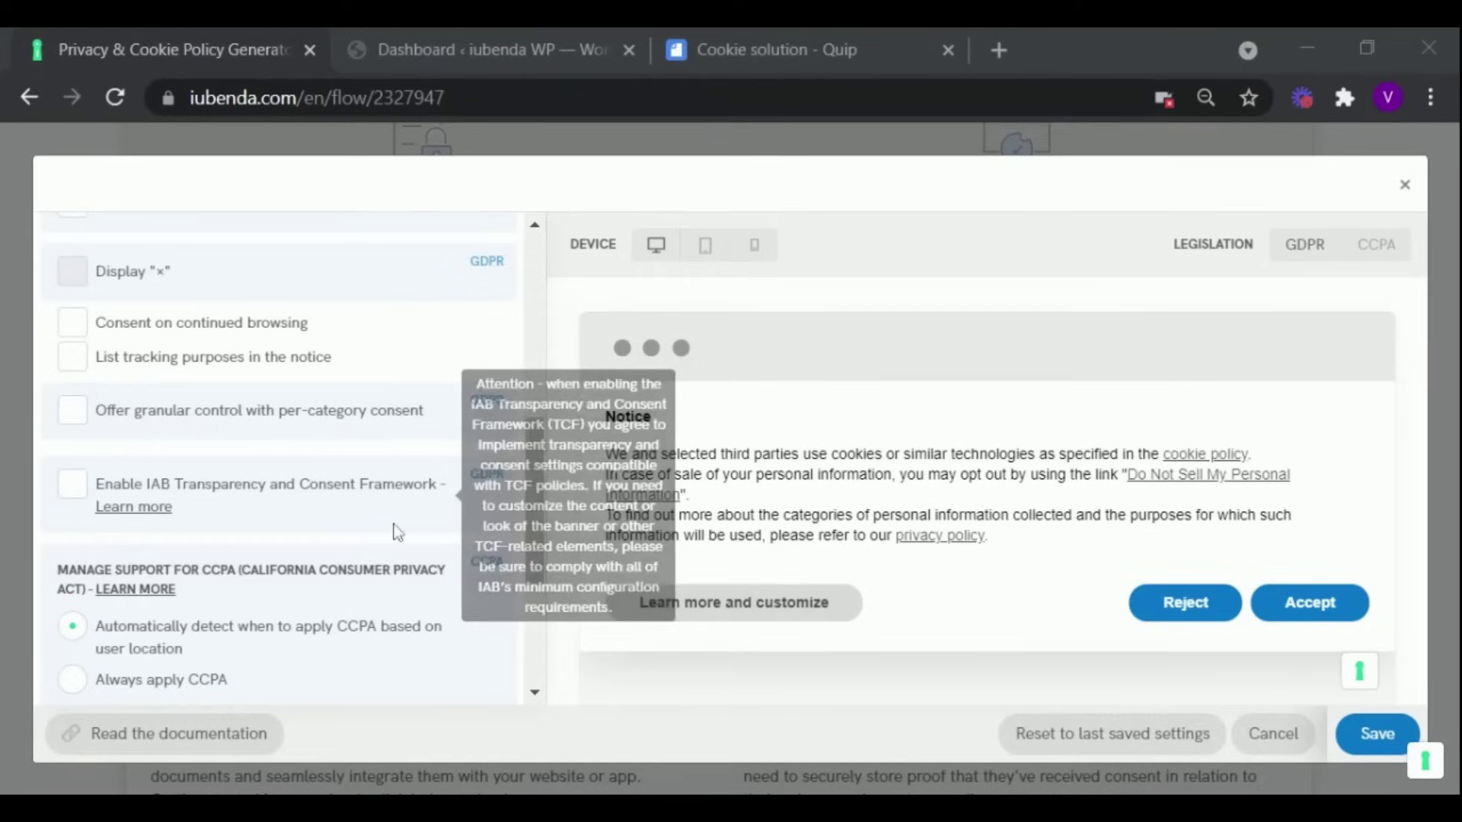
# Turn on Advanced View and look through consent collection options, including 365-day consent validity.
pyautogui.scroll(-1, 397, 532)
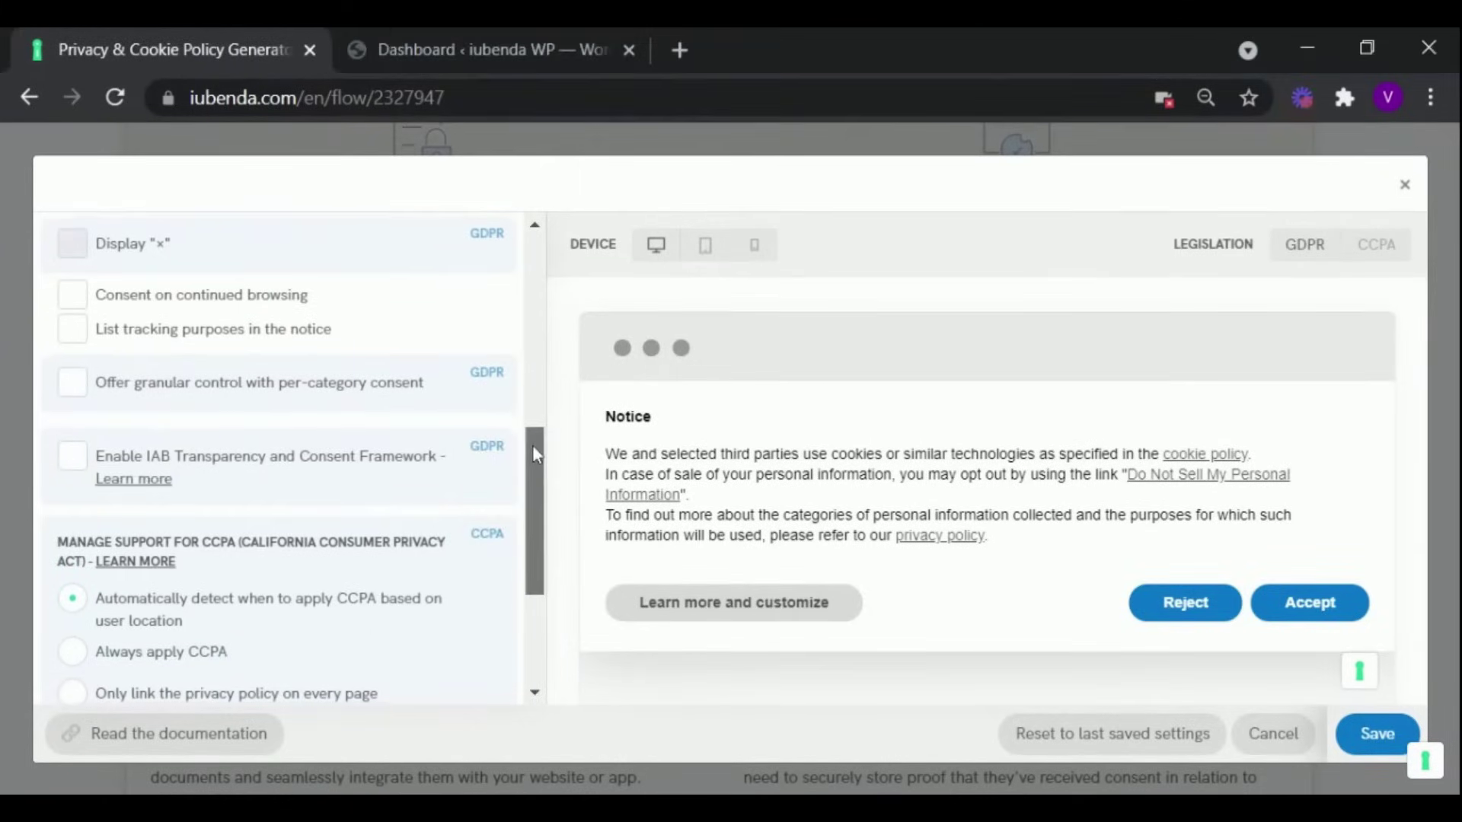
pyautogui.scroll(-2, 488, 438)
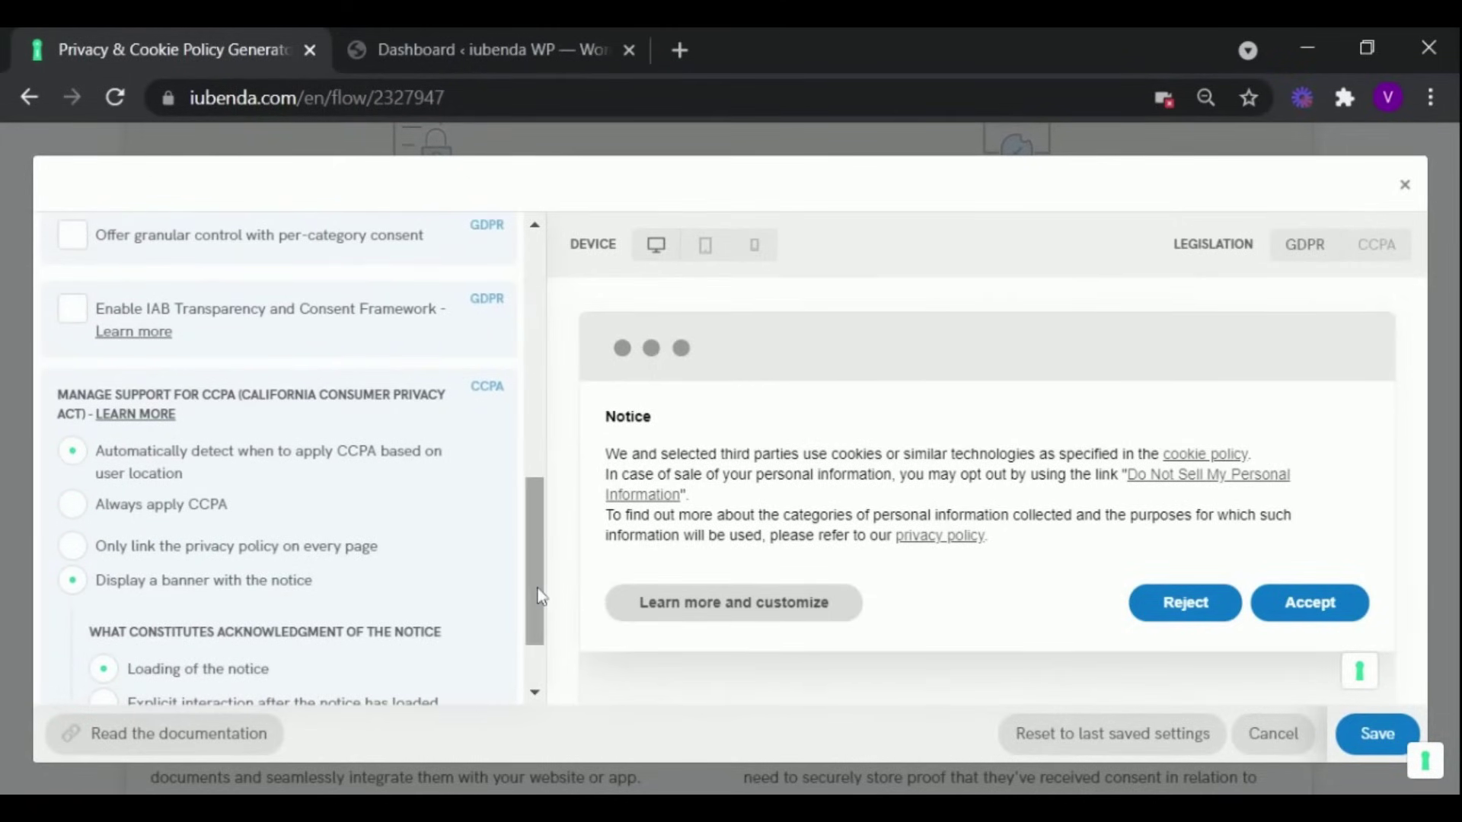
pyautogui.moveTo(534, 560); pyautogui.dragTo(536, 320)
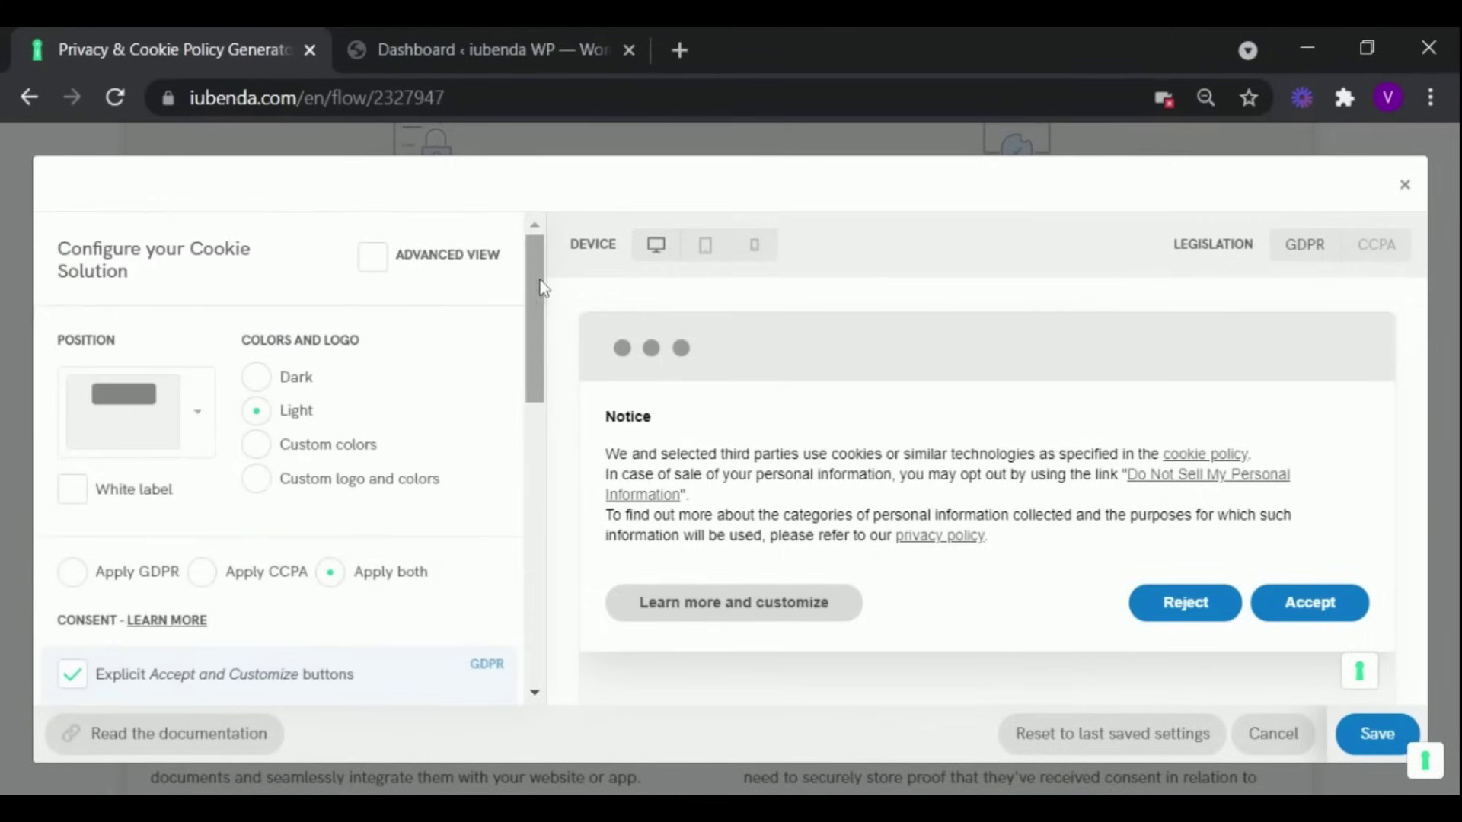
pyautogui.click(370, 270)
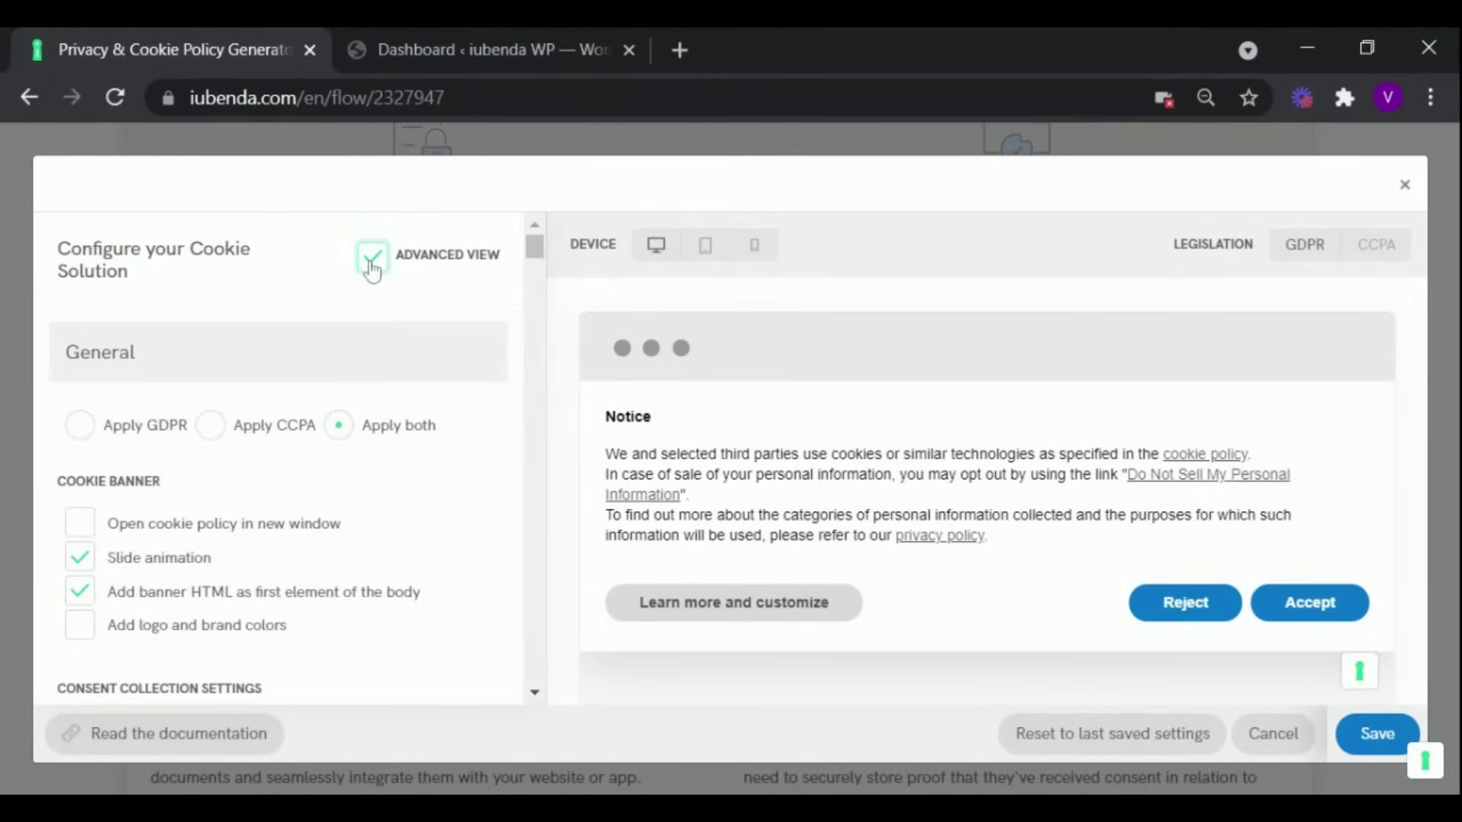
pyautogui.scroll(-1, 541, 255)
pyautogui.scroll(-1, 542, 259)
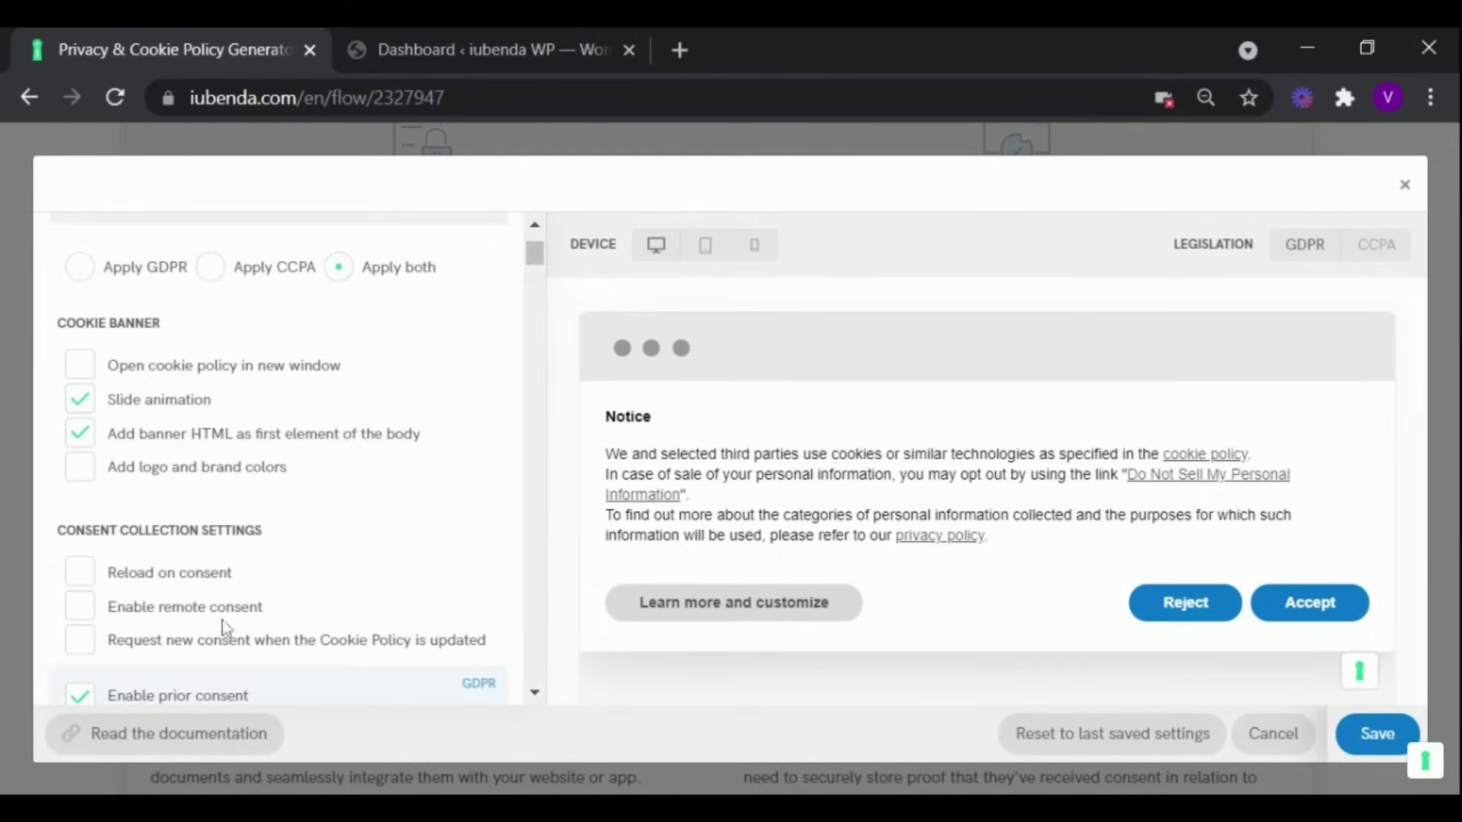
pyautogui.scroll(-7, 535, 262)
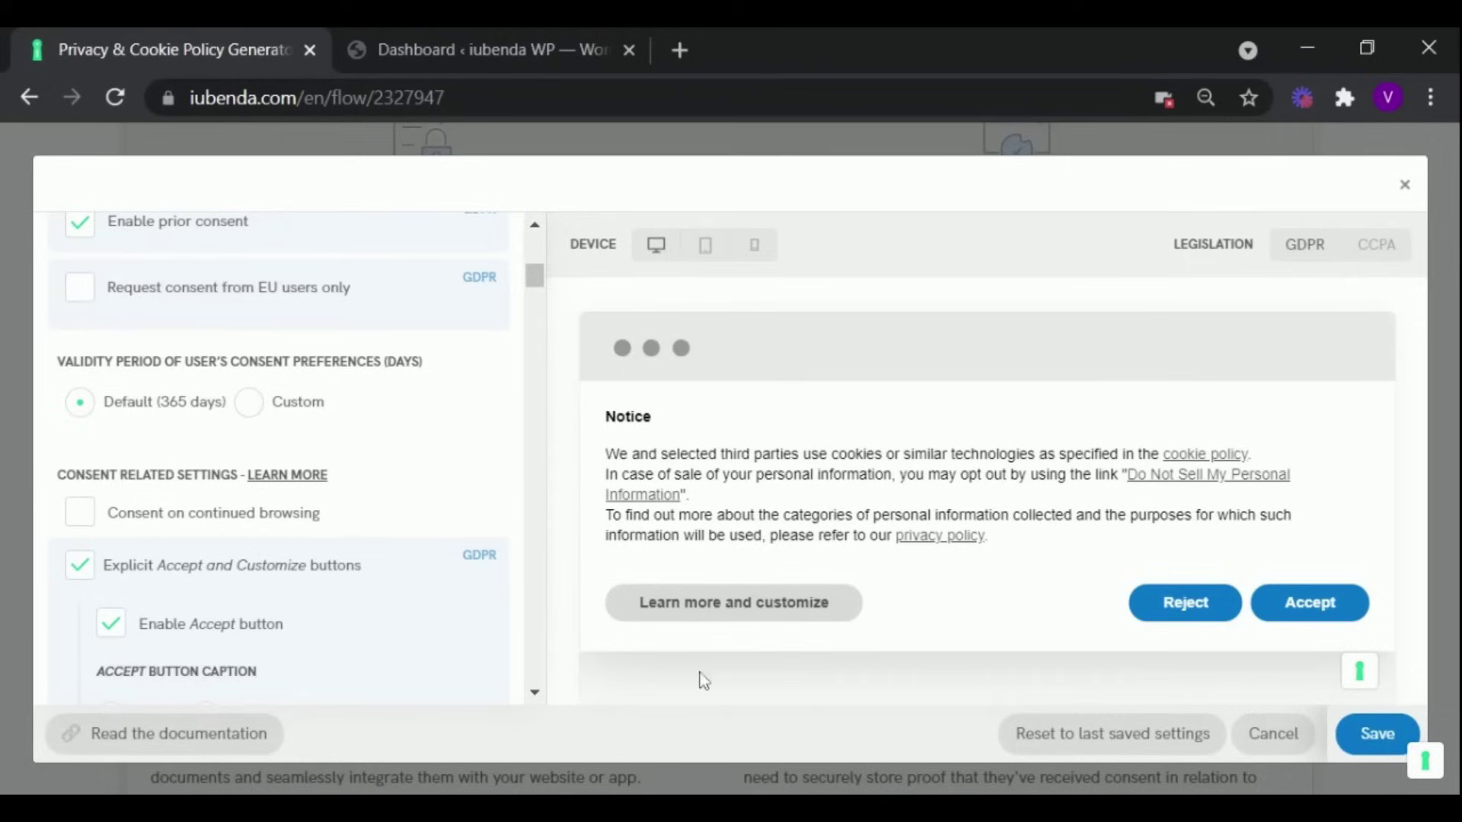
# Save the Cookie Solution configuration and copy the banner embed code.
pyautogui.click(1365, 739)
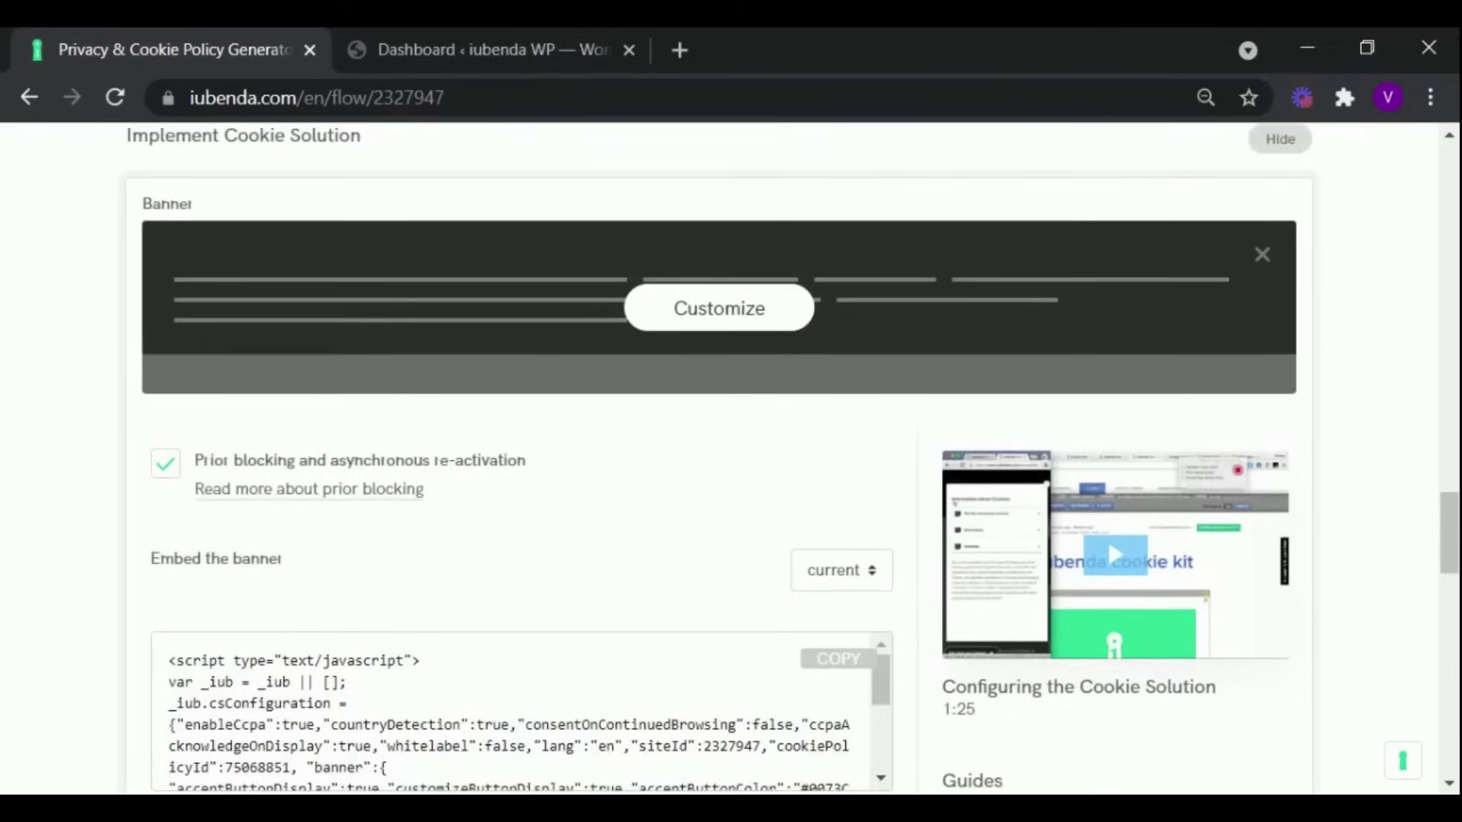
pyautogui.scroll(-4, 1416, 509)
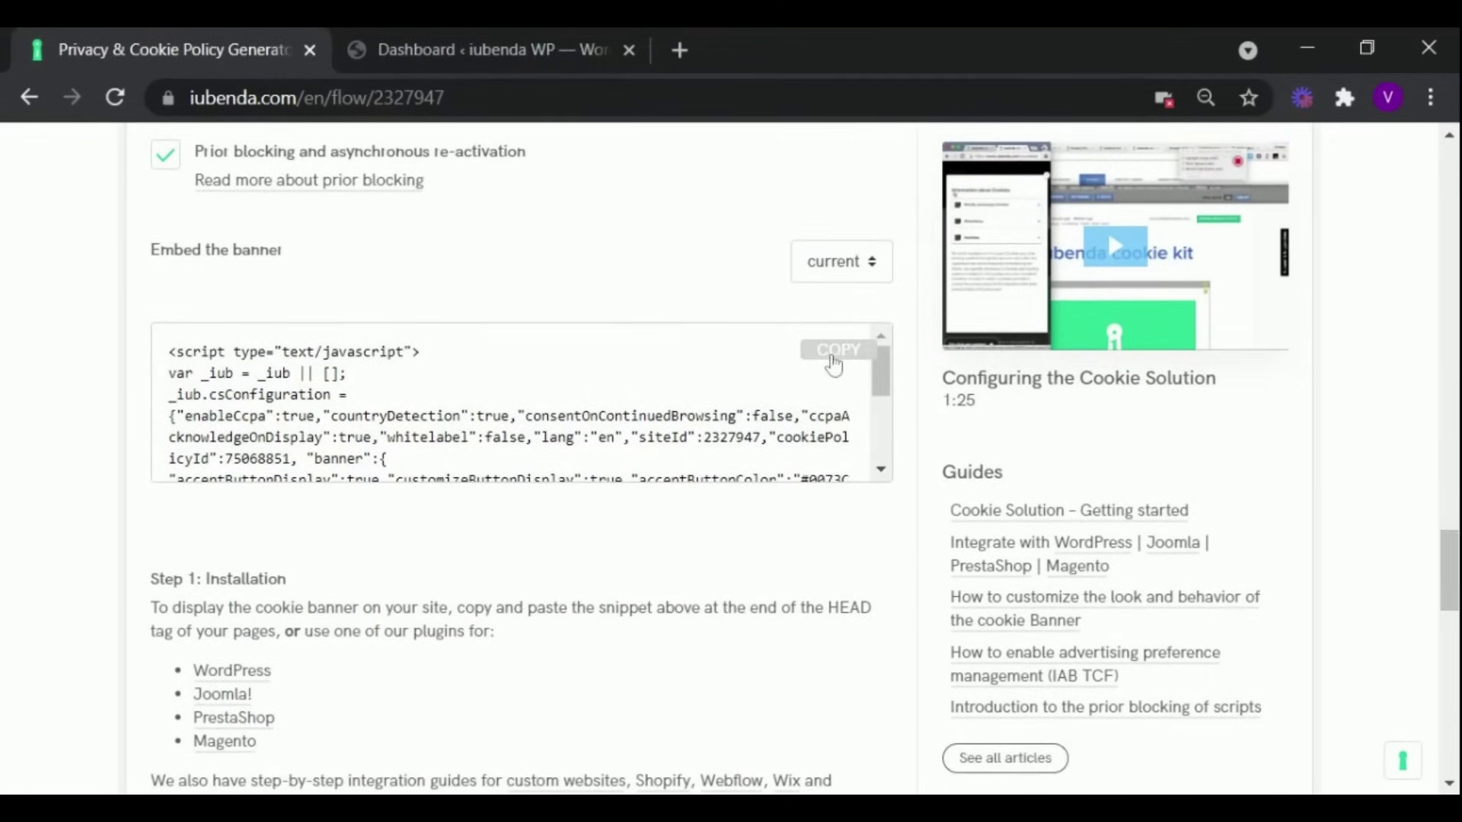
pyautogui.click(833, 355)
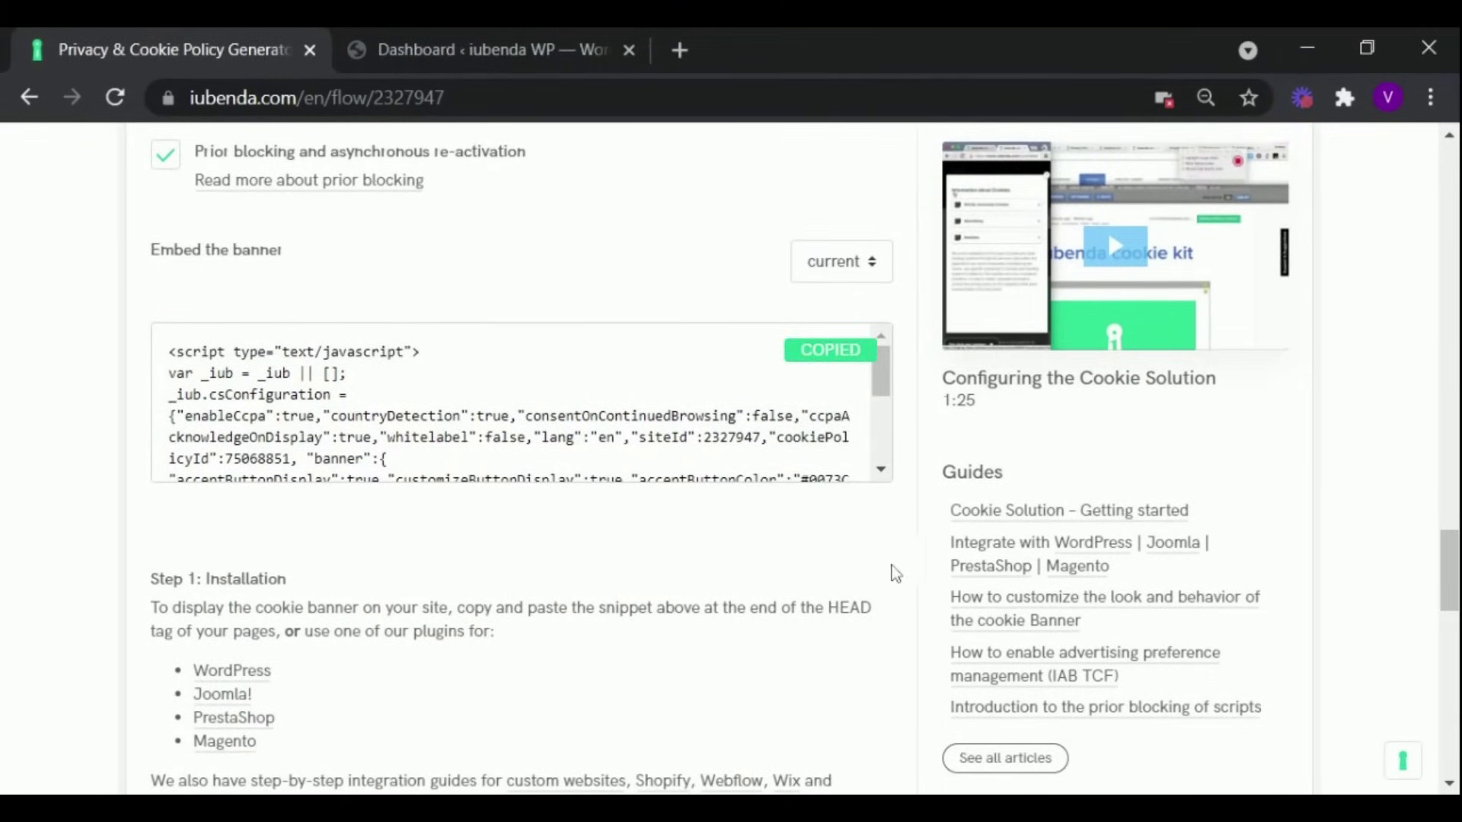
# Highlight the Step 1 plugin instructions, then go to the WordPress dashboard tab.
pyautogui.scroll(-2, 1107, 228)
pyautogui.moveTo(151, 485); pyautogui.dragTo(872, 485)
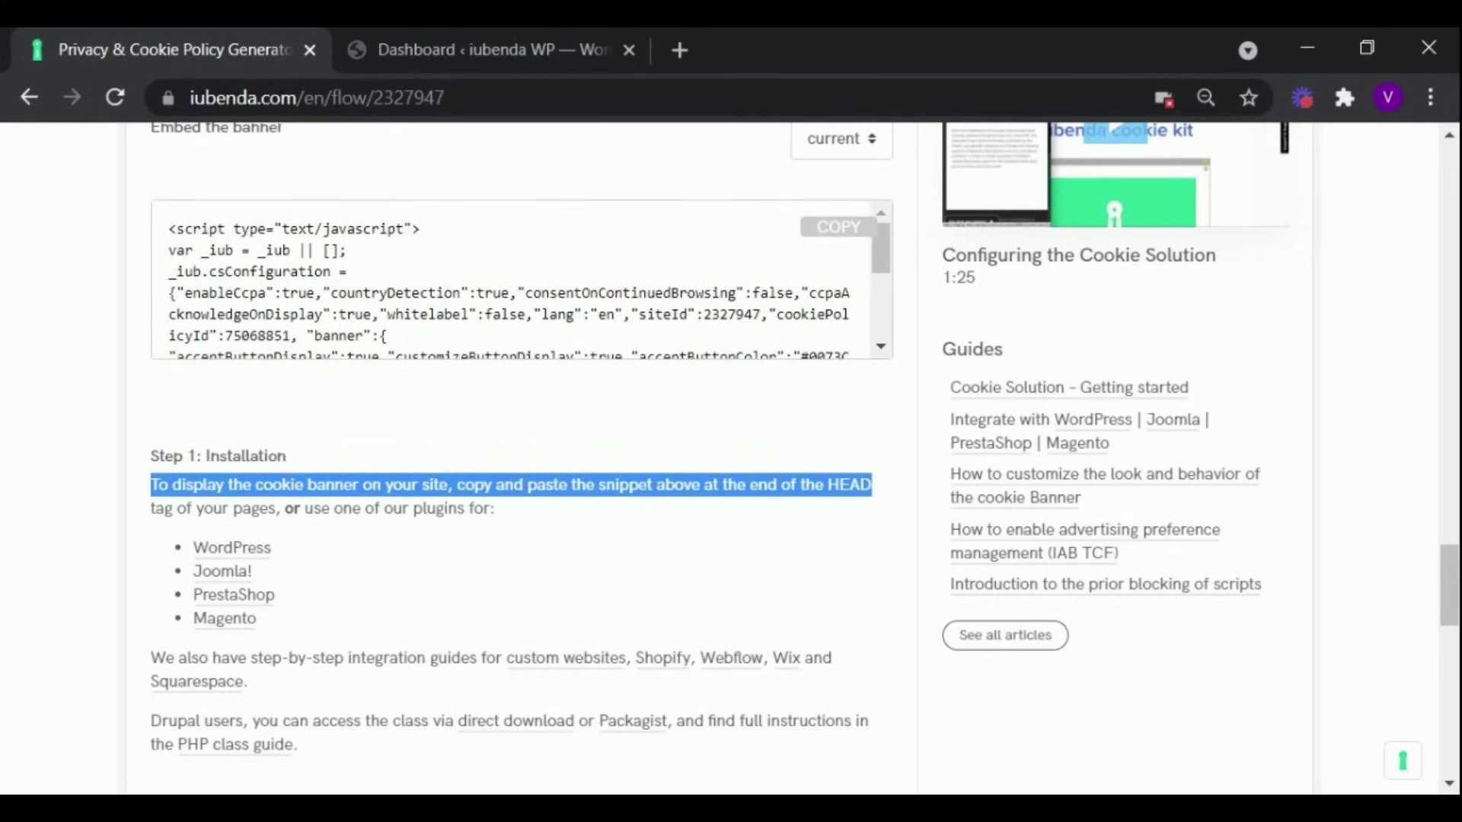
pyautogui.moveTo(412, 507); pyautogui.dragTo(458, 508)
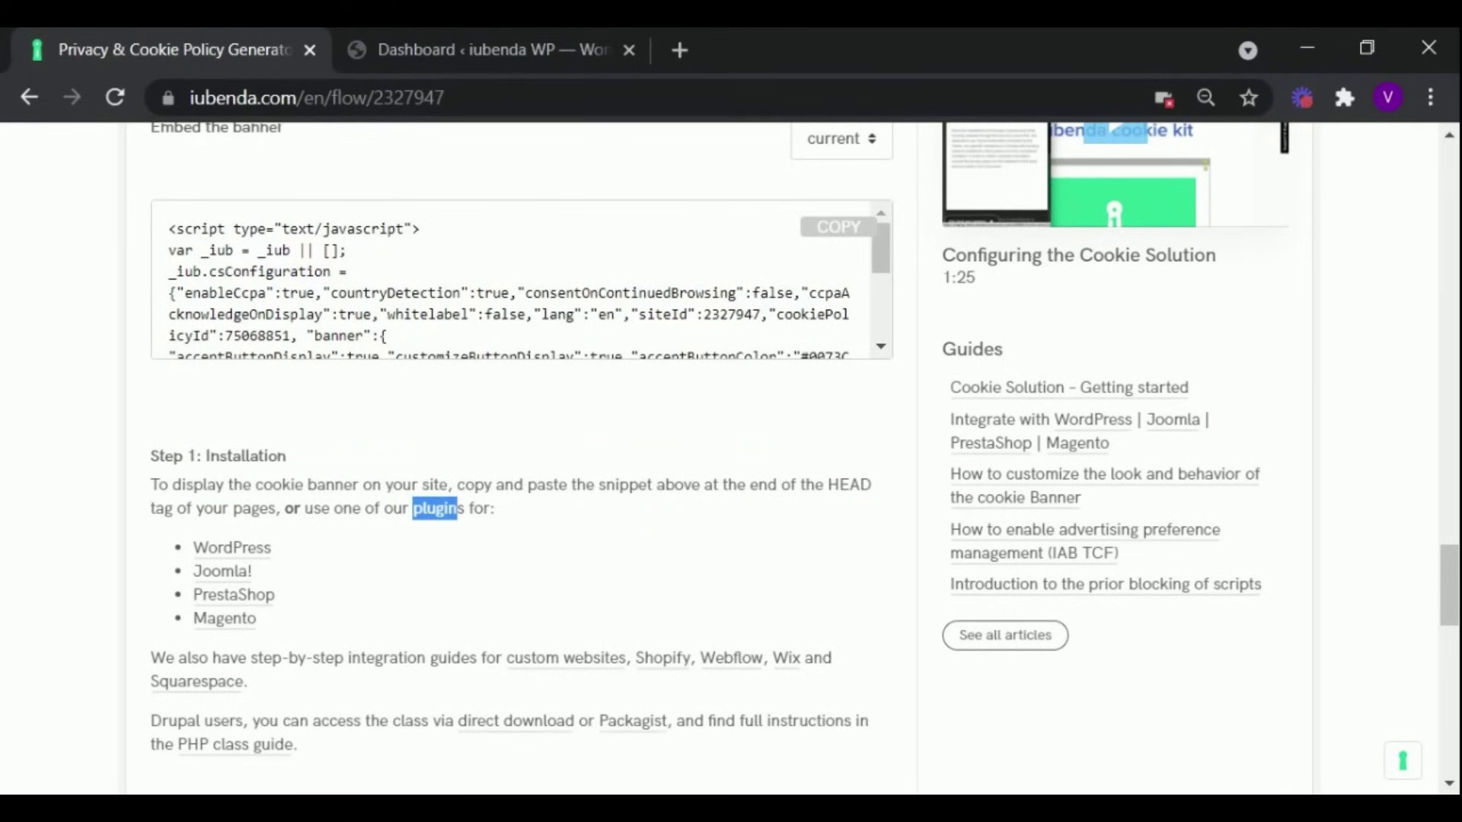
pyautogui.click(454, 579)
pyautogui.click(487, 44)
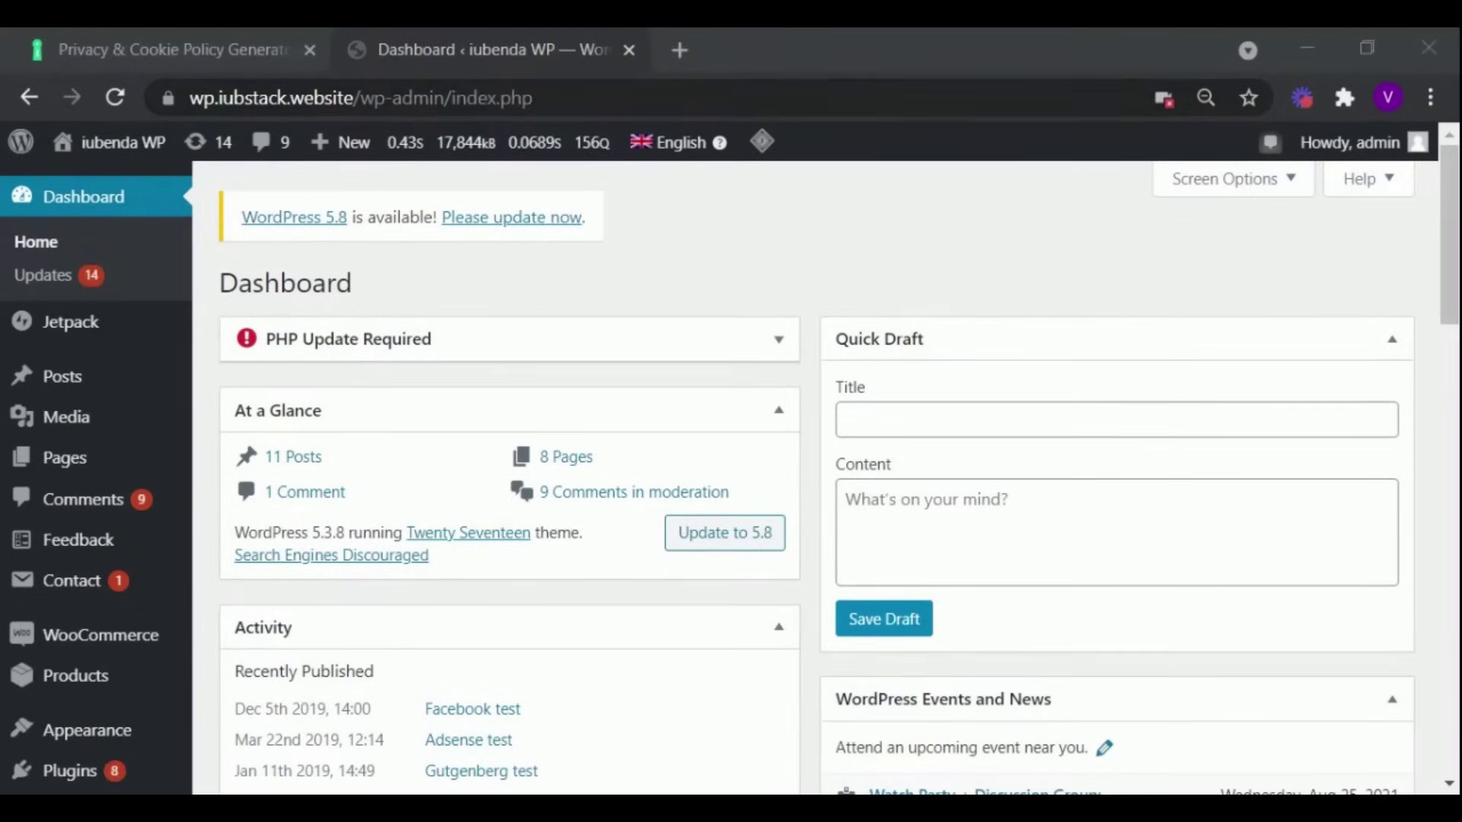
# Search Plugins > Add New for 'Iubenda', then install and activate the Cookie and Consent plugin.
pyautogui.moveTo(353, 98); pyautogui.dragTo(431, 98)
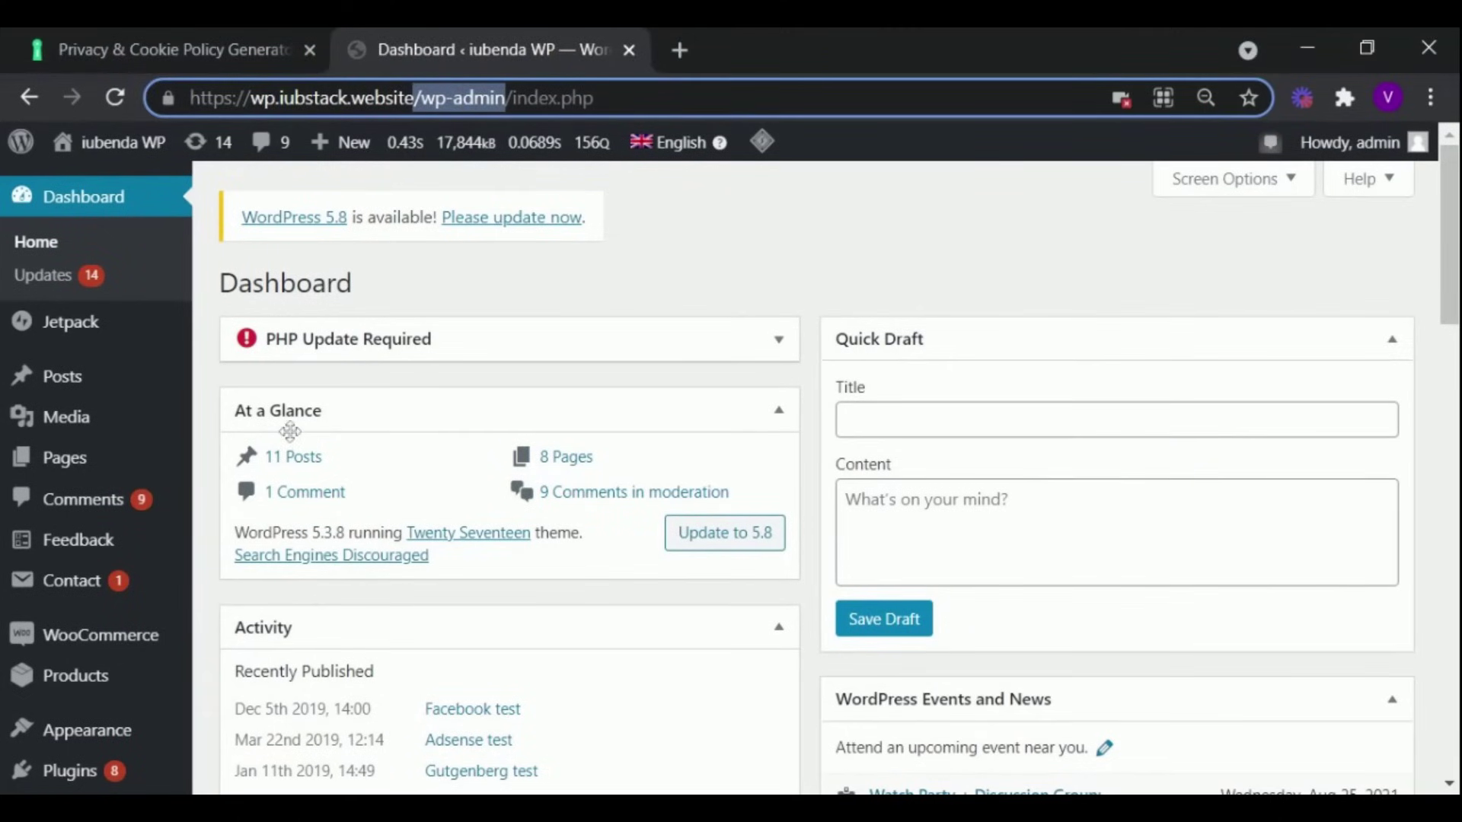
pyautogui.moveTo(102, 771)
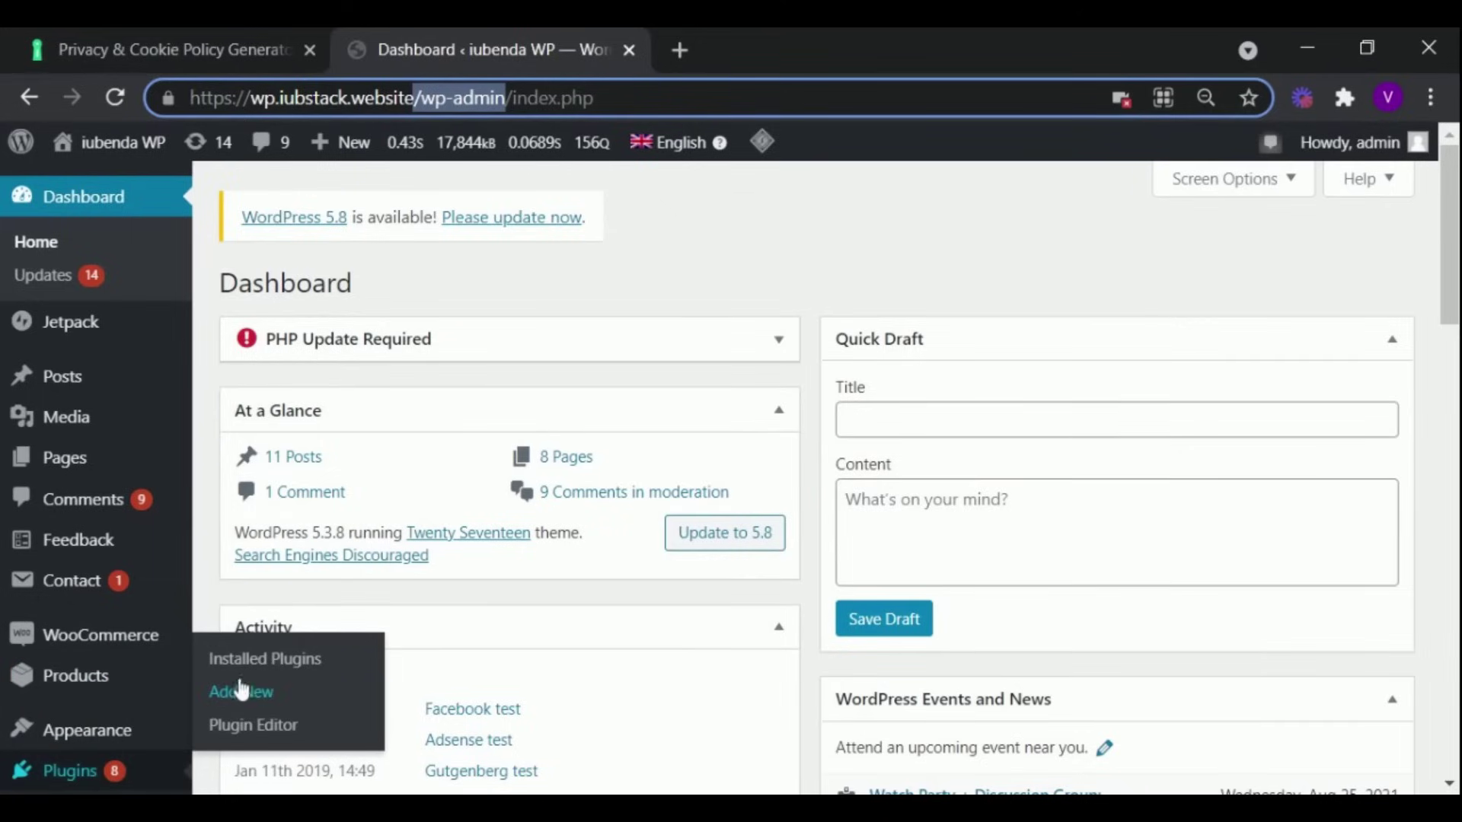
pyautogui.click(243, 696)
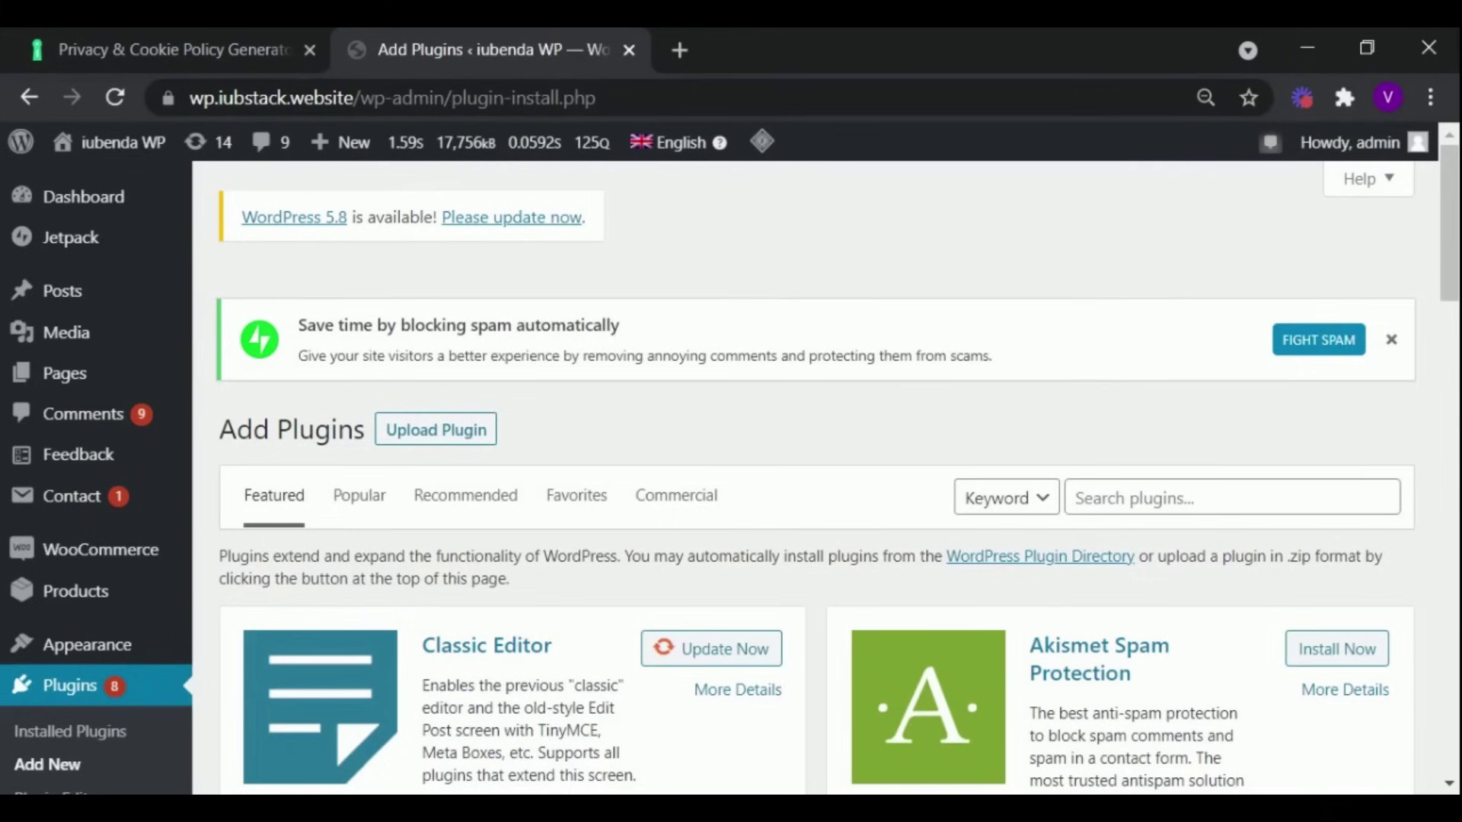
pyautogui.click(1142, 498)
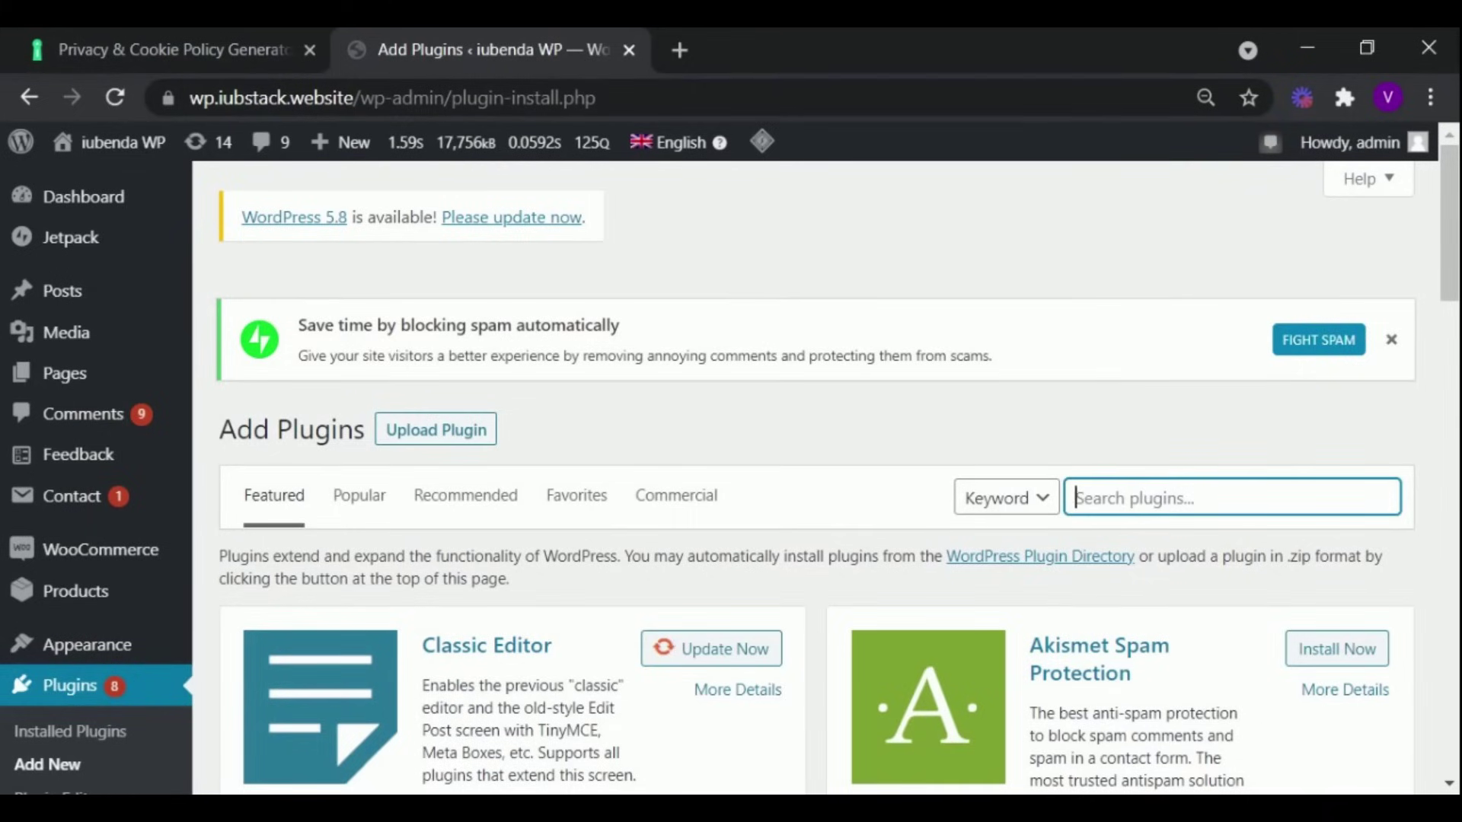
pyautogui.write('Iubenda')
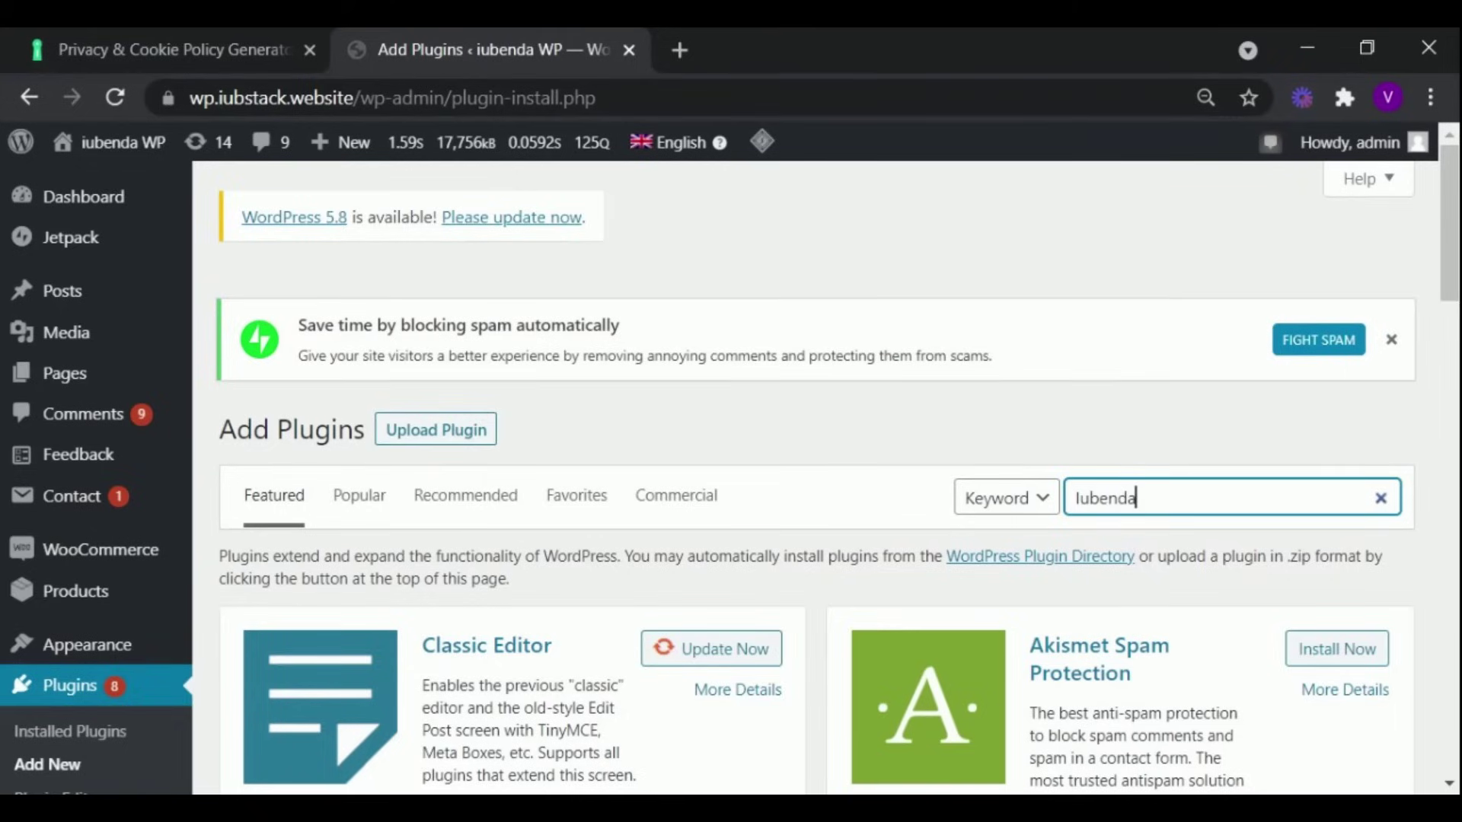
pyautogui.scroll(-3, 701, 397)
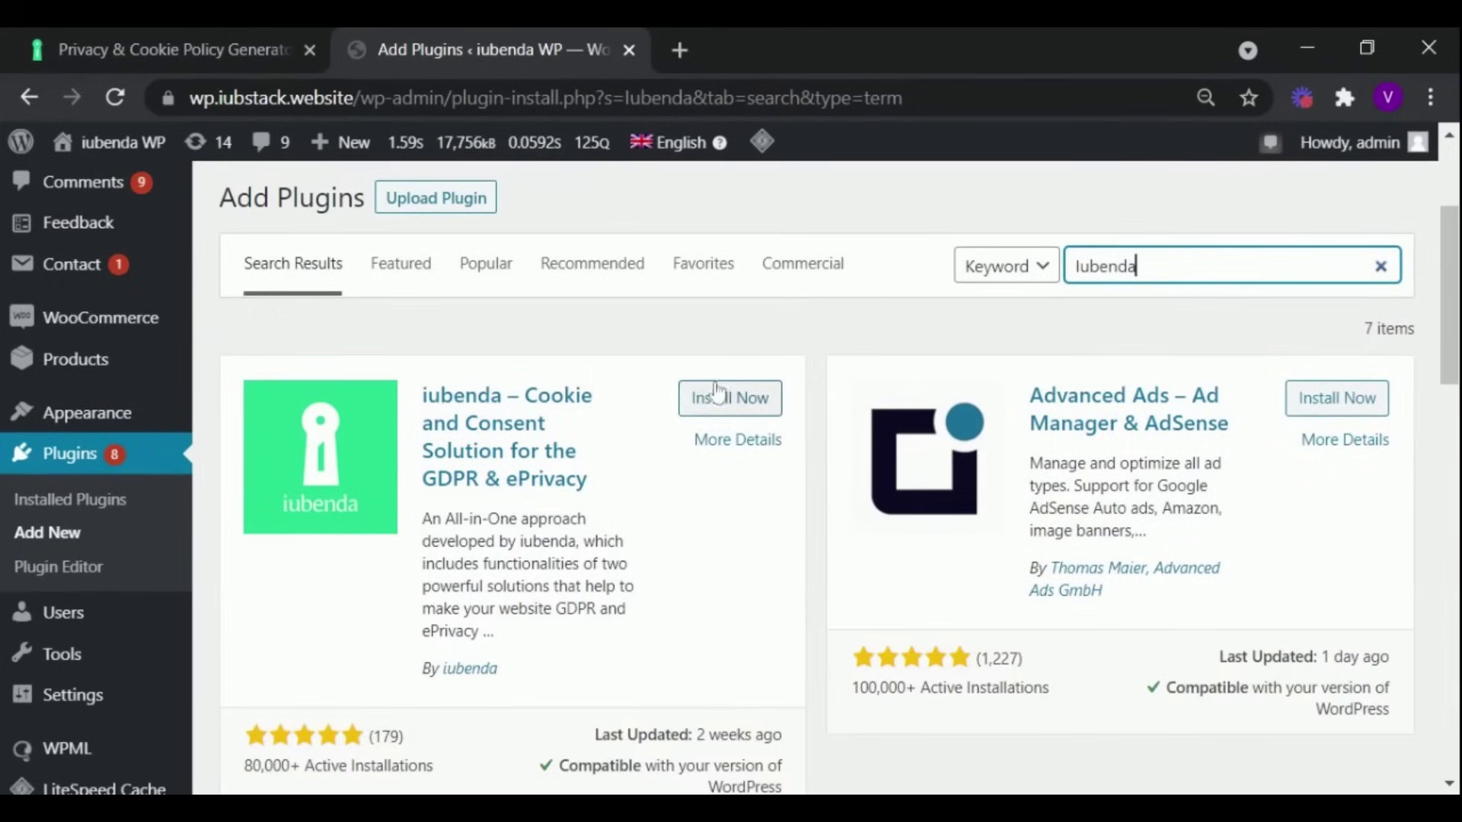
pyautogui.click(701, 398)
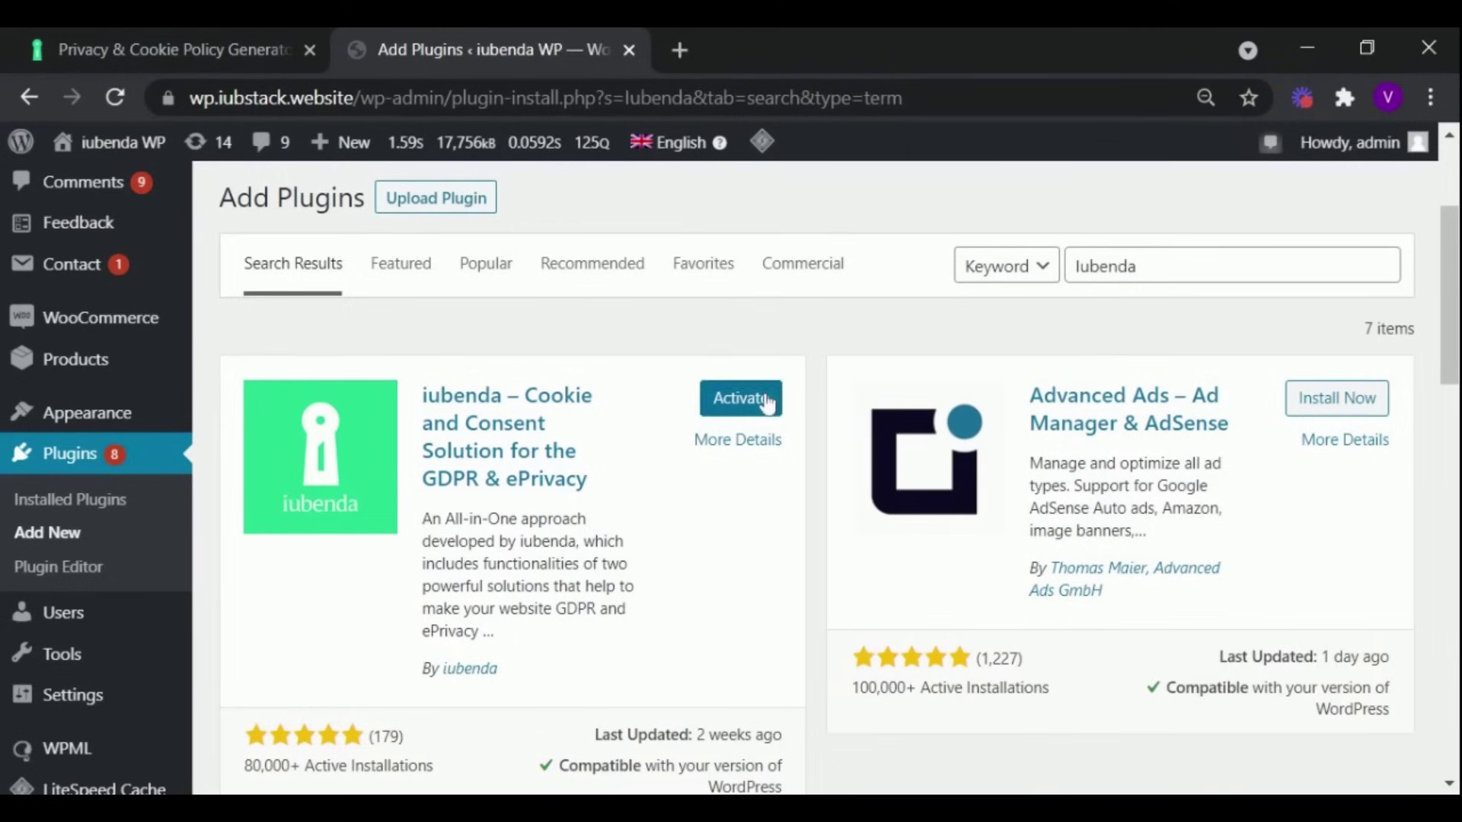
pyautogui.click(767, 398)
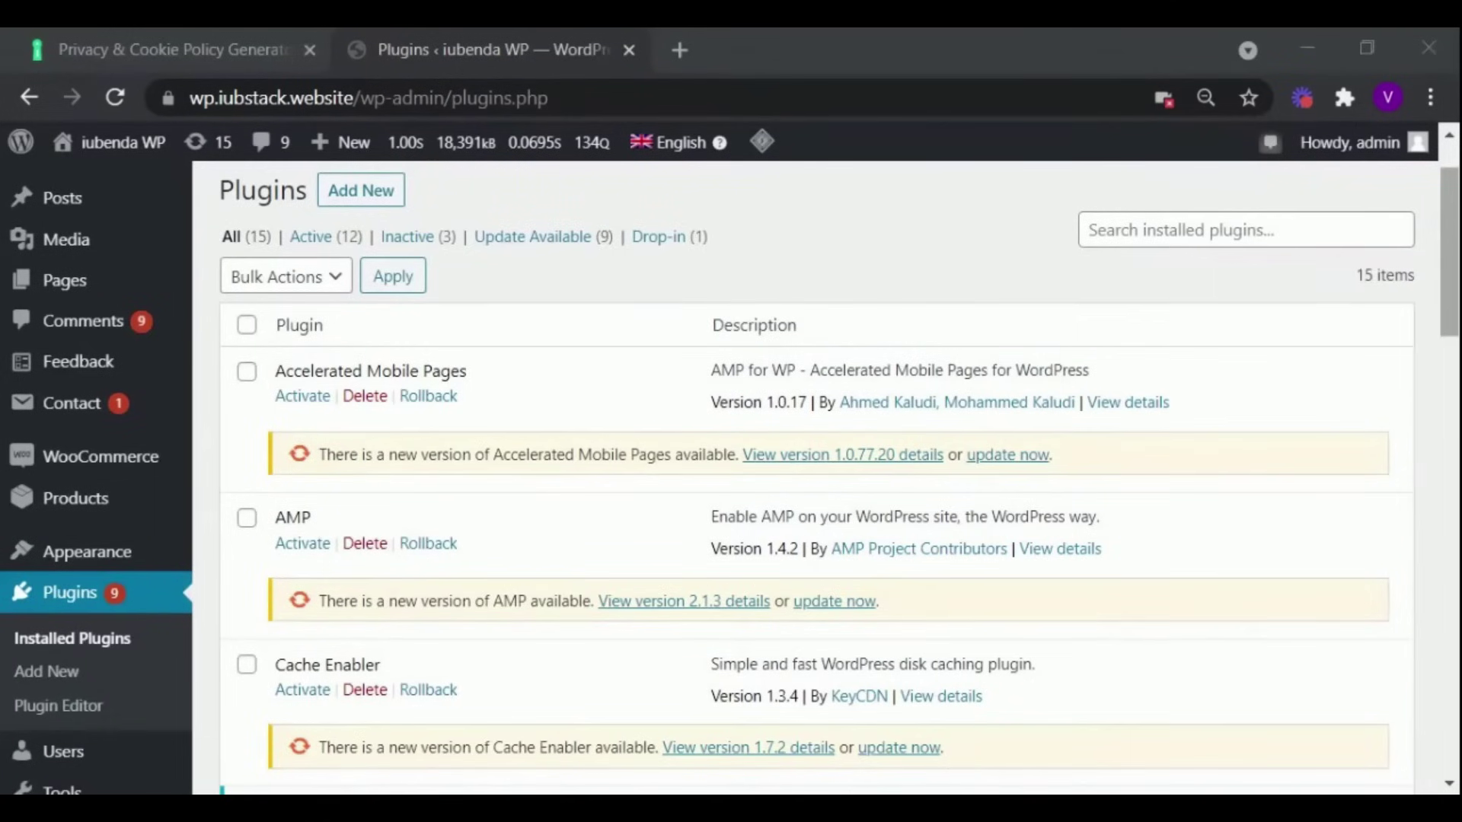
# Open the iubenda Cookie and Consent Solution settings and delete the old English embed code.
pyautogui.moveTo(1449, 248); pyautogui.dragTo(1428, 472)
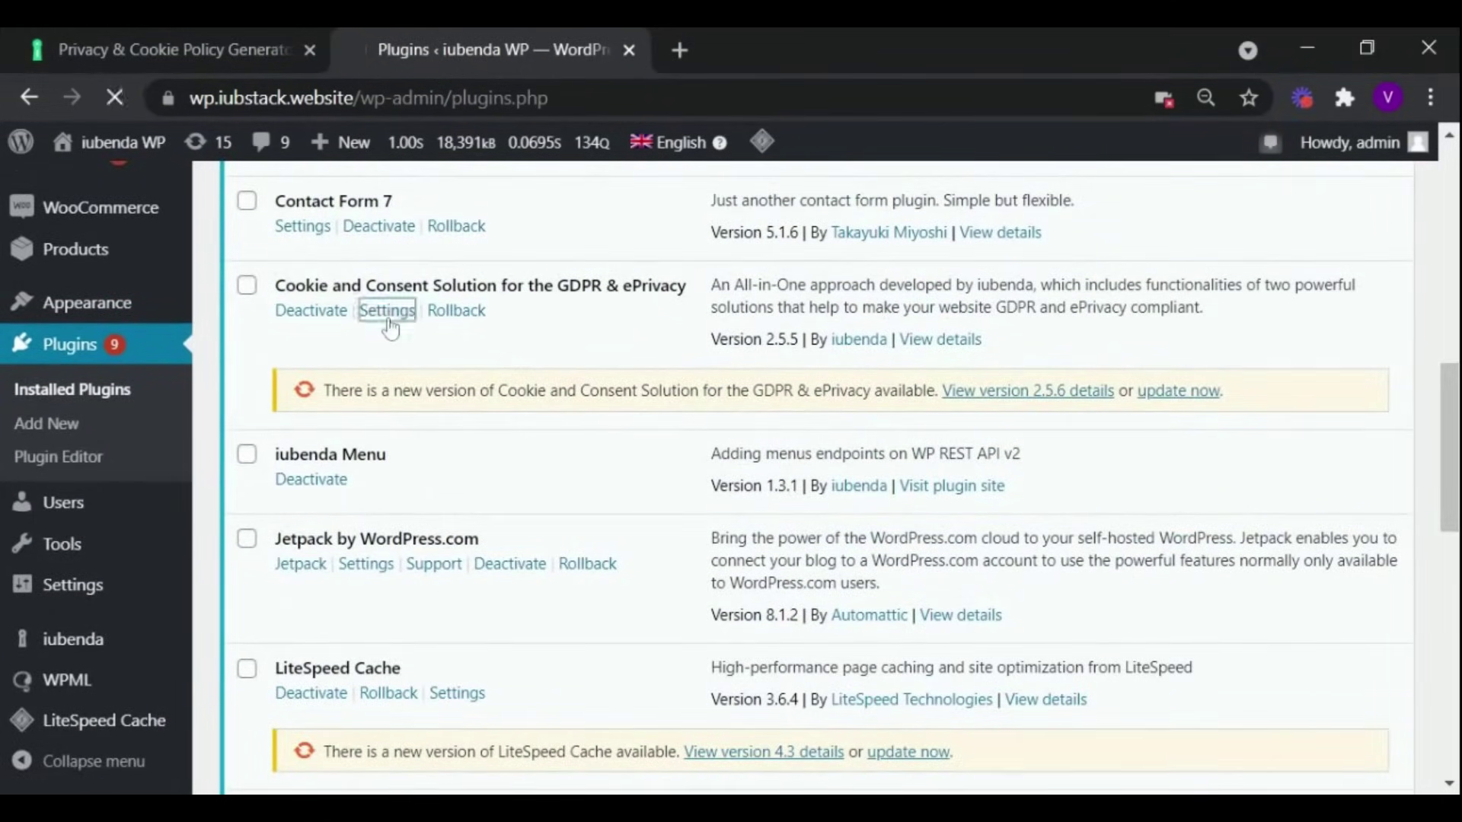
pyautogui.click(389, 322)
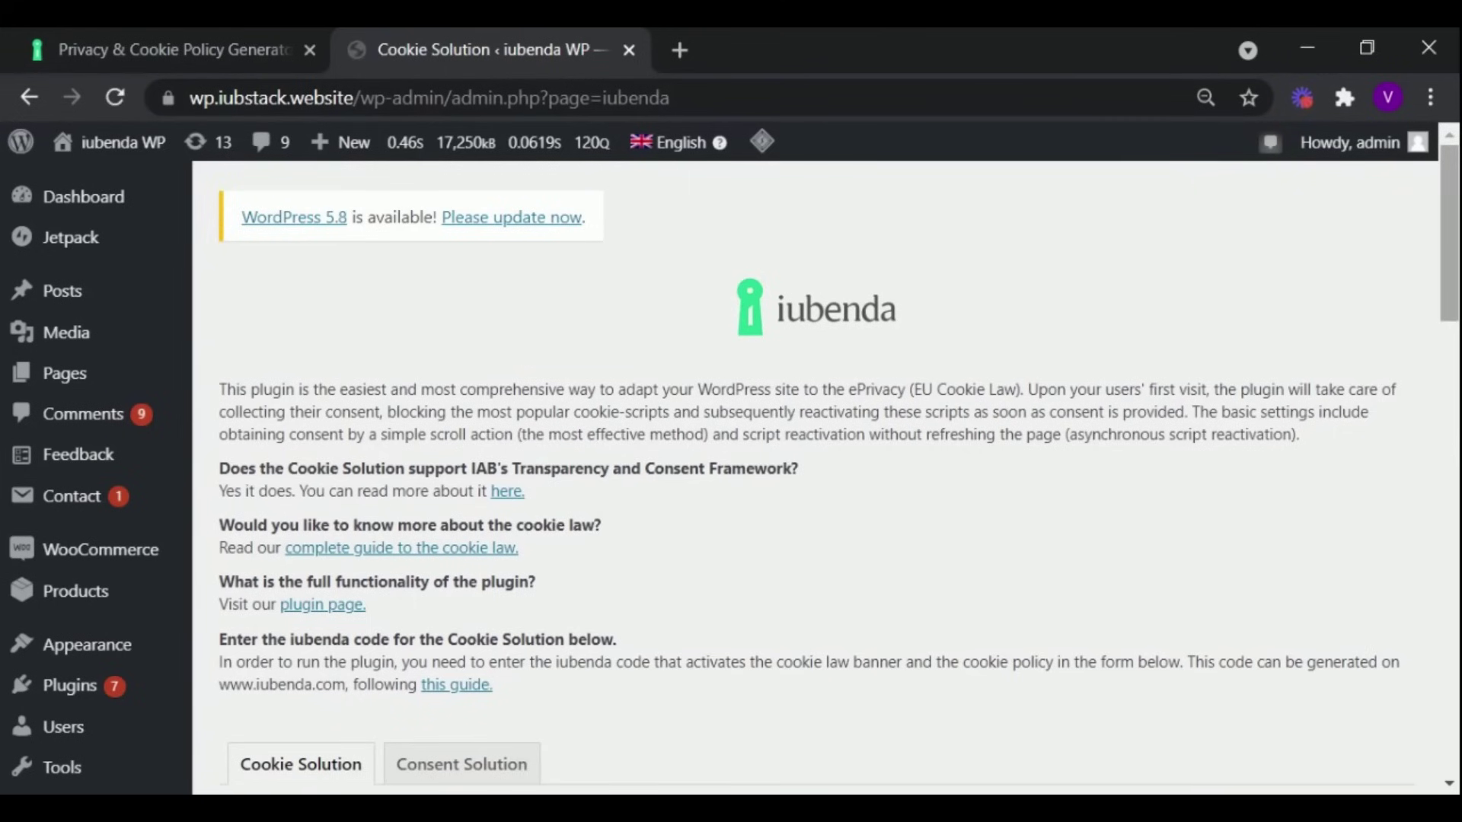
pyautogui.scroll(-8, 730, 469)
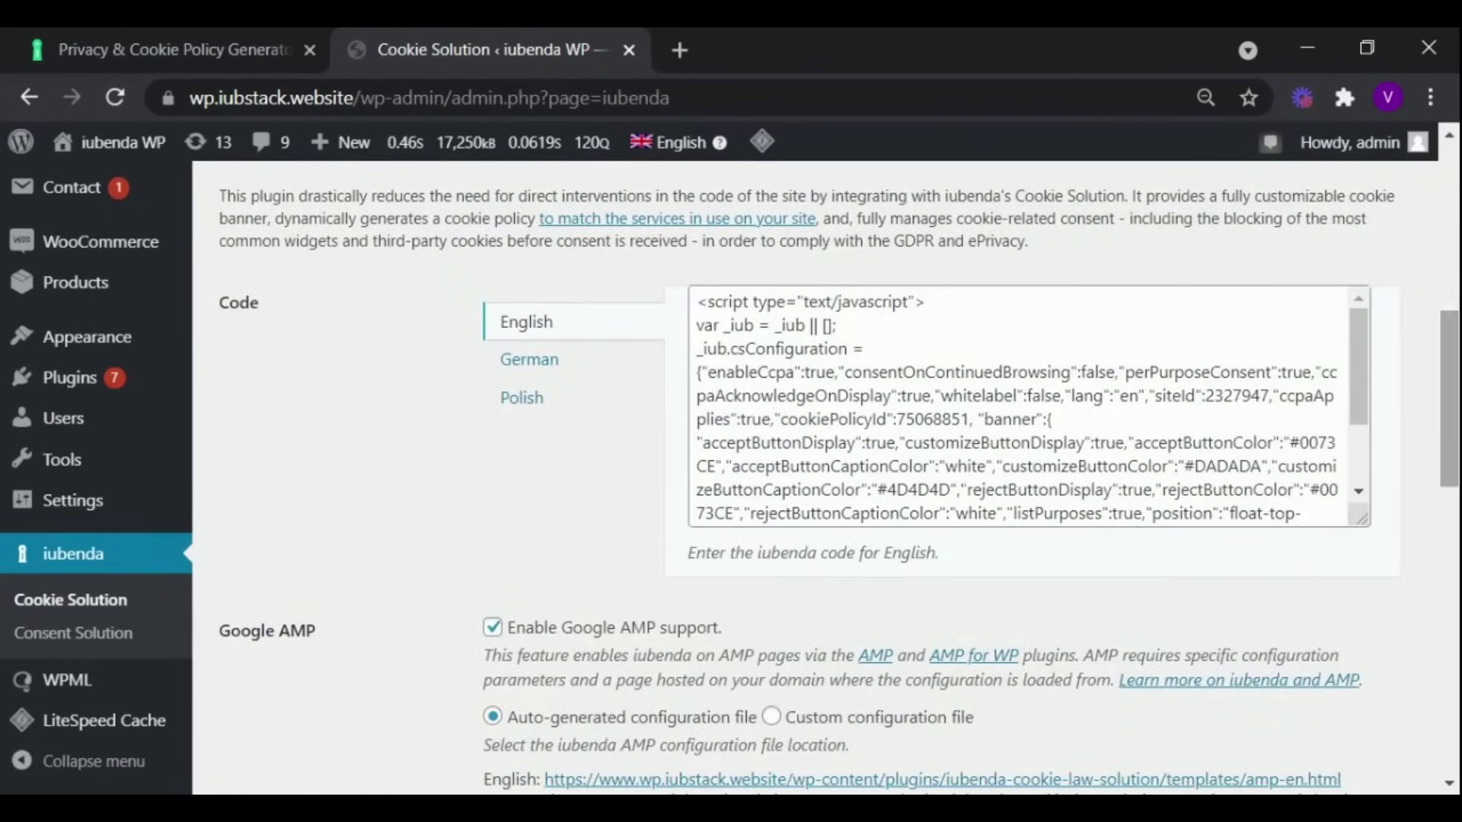
pyautogui.click(697, 302)
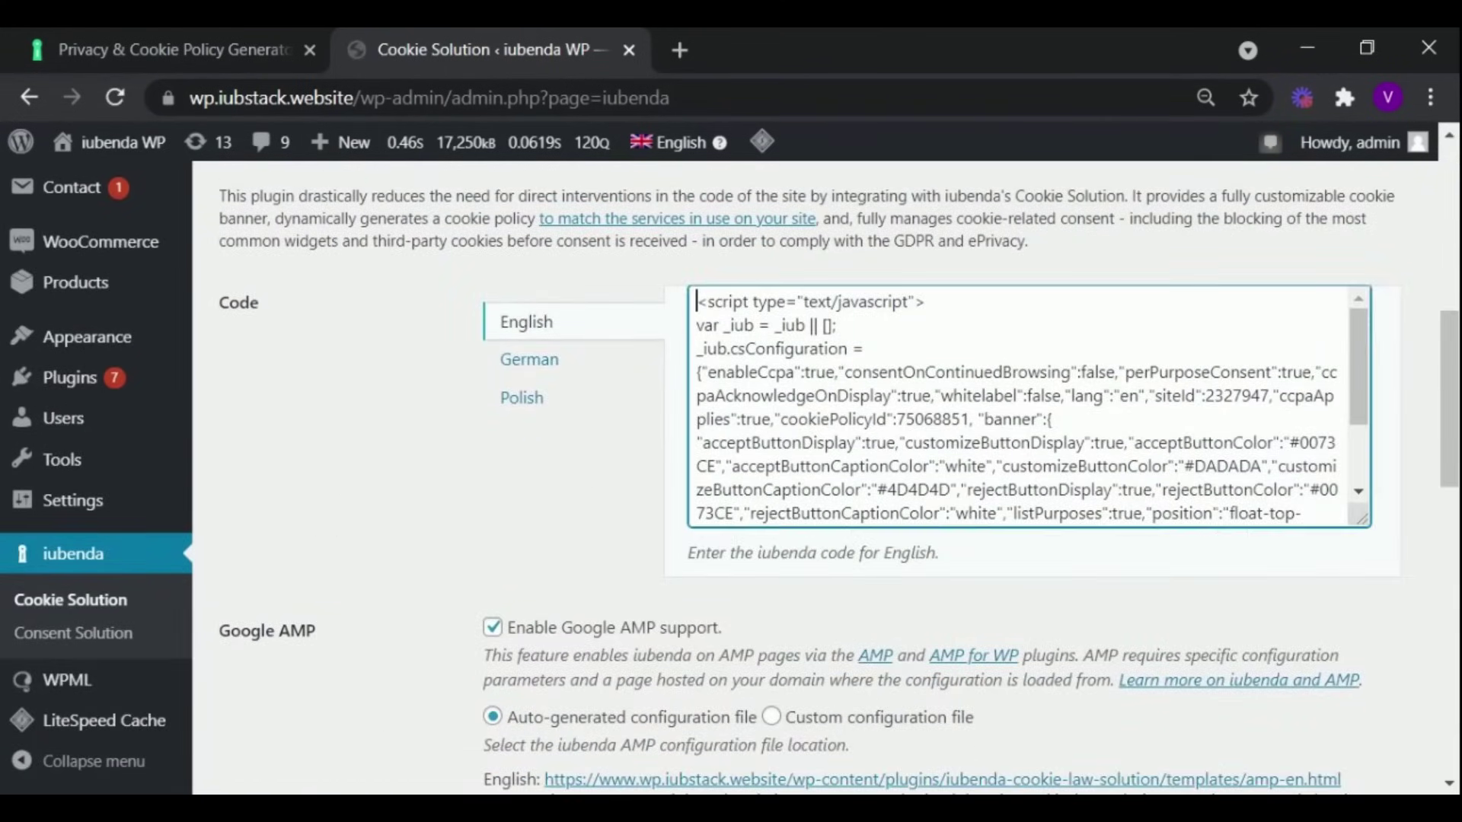
pyautogui.moveTo(697, 302); pyautogui.dragTo(1286, 515)
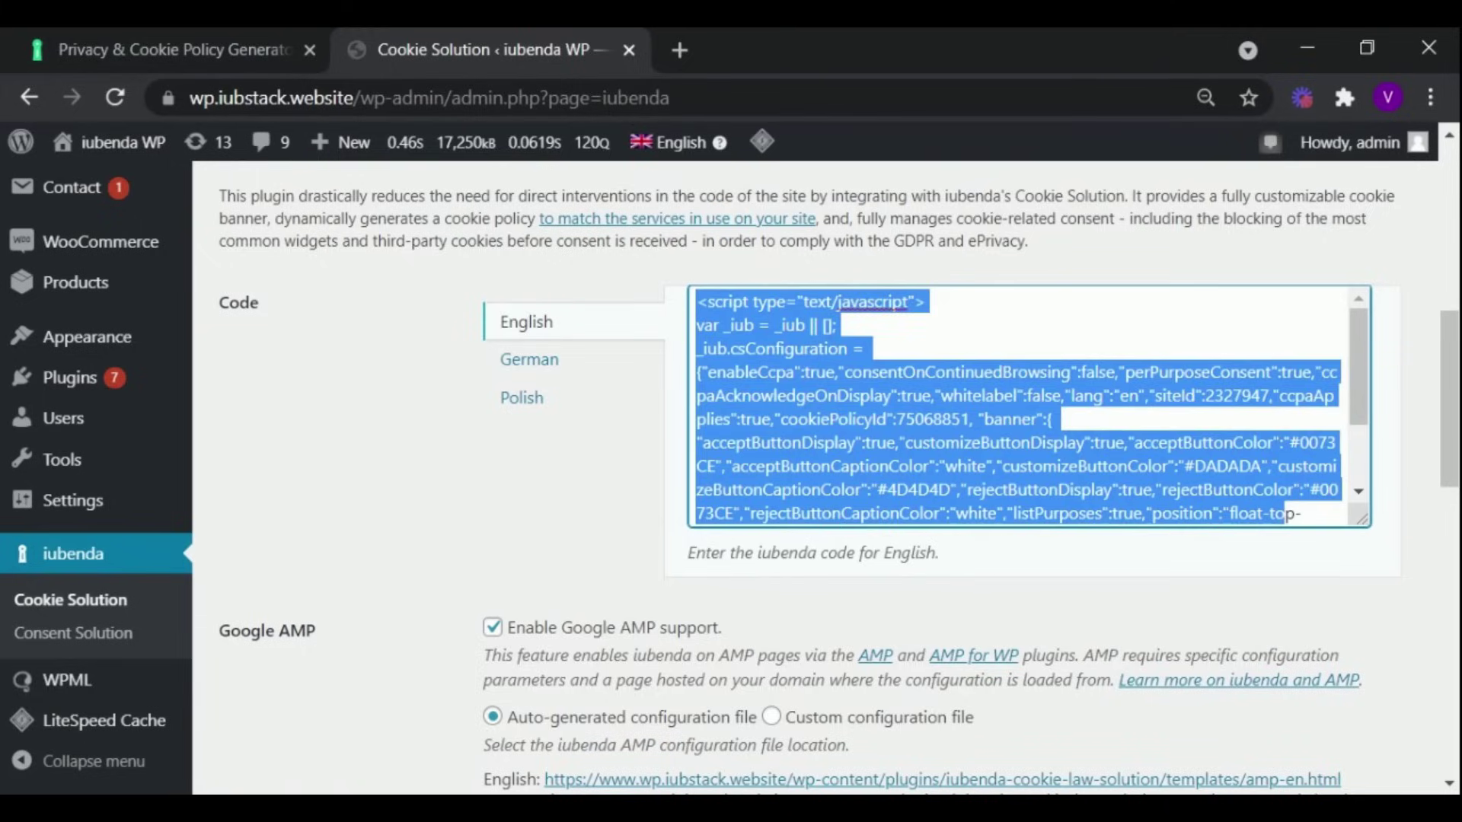
pyautogui.hotkey('ctrl', 'a')
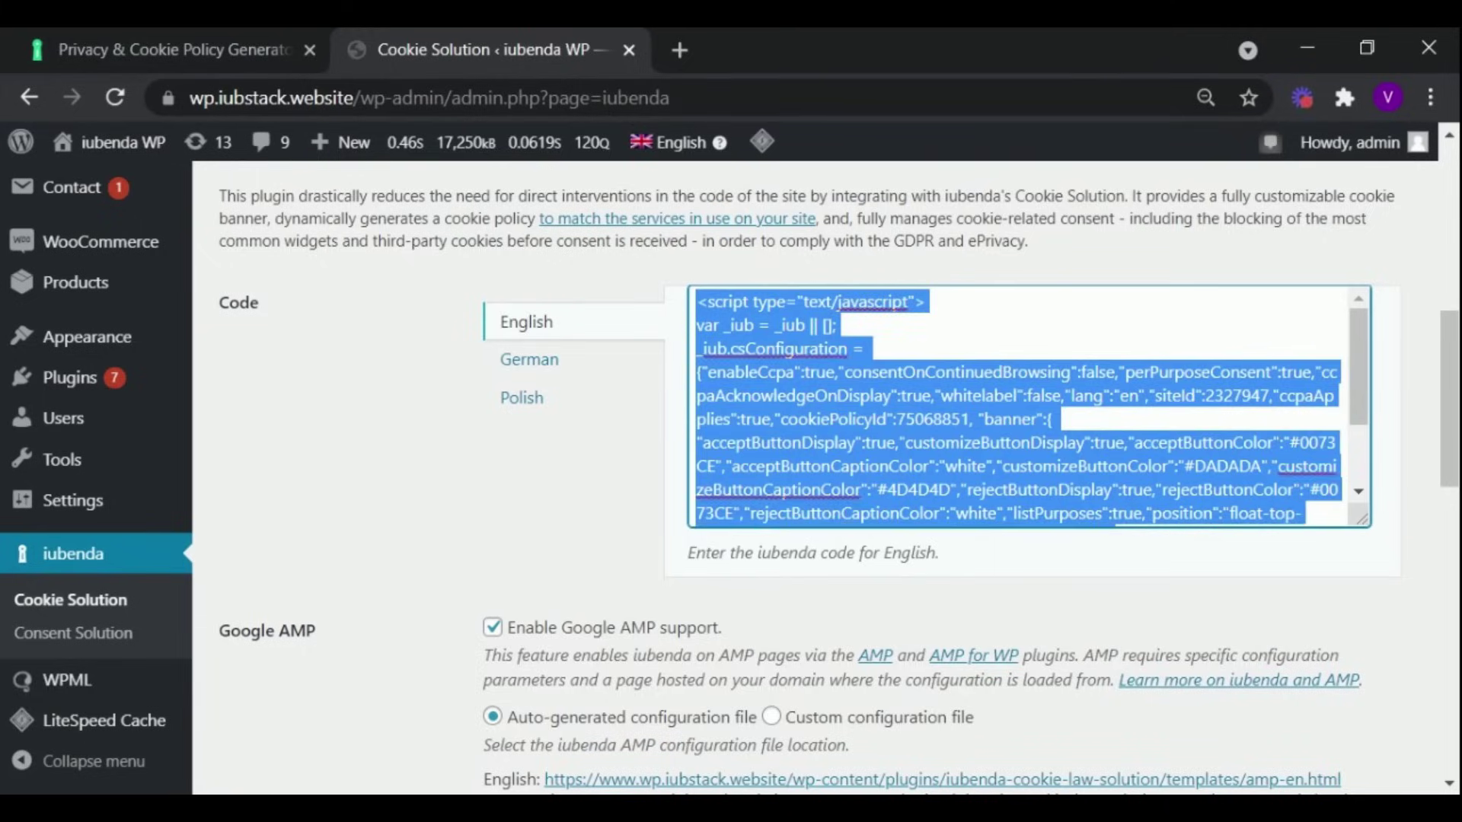
pyautogui.press('BackSpace')
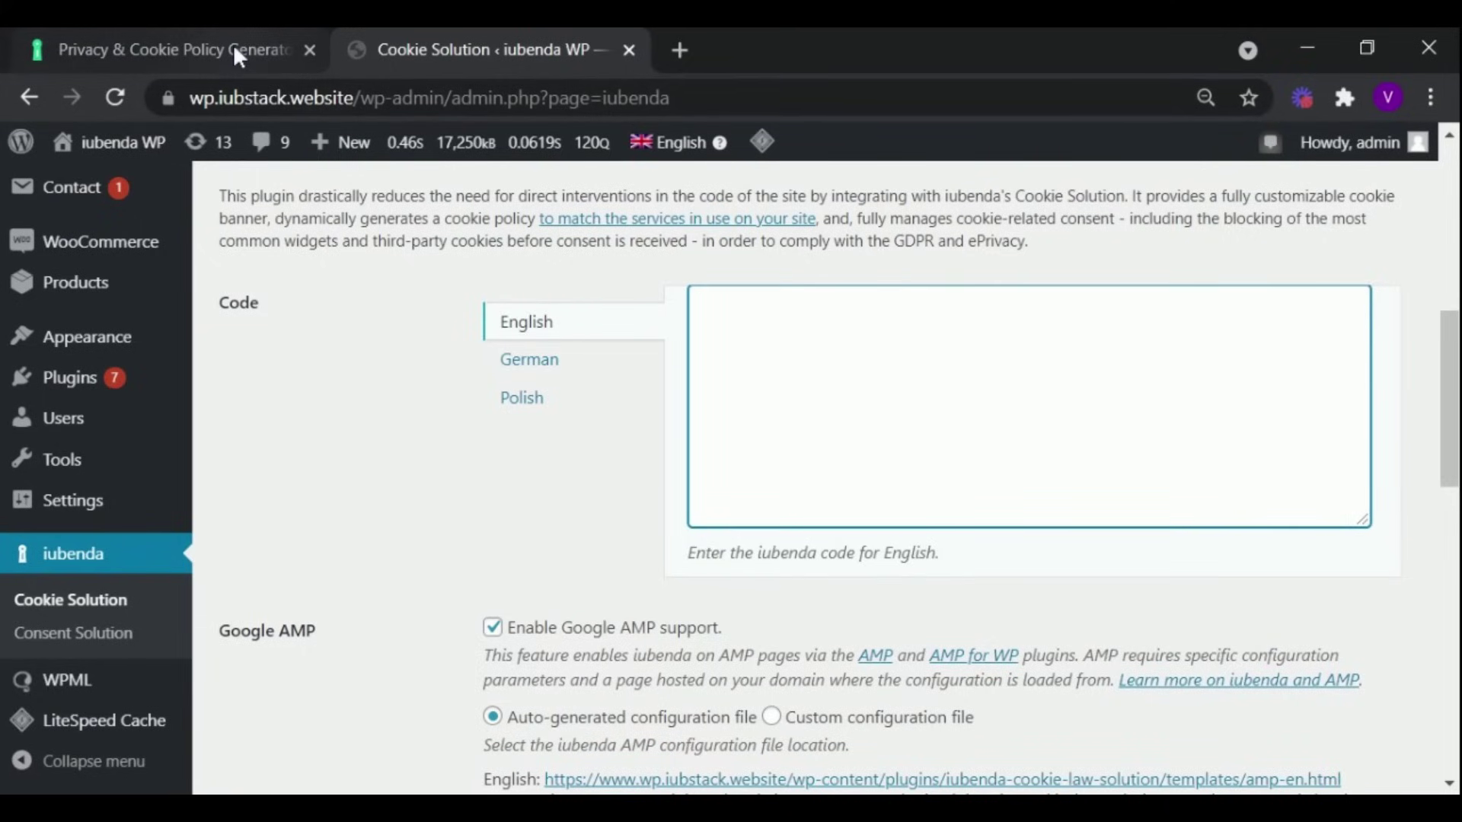
# Recopy the iubenda embed code, paste it into WordPress's English Code field, and save.
pyautogui.click(235, 48)
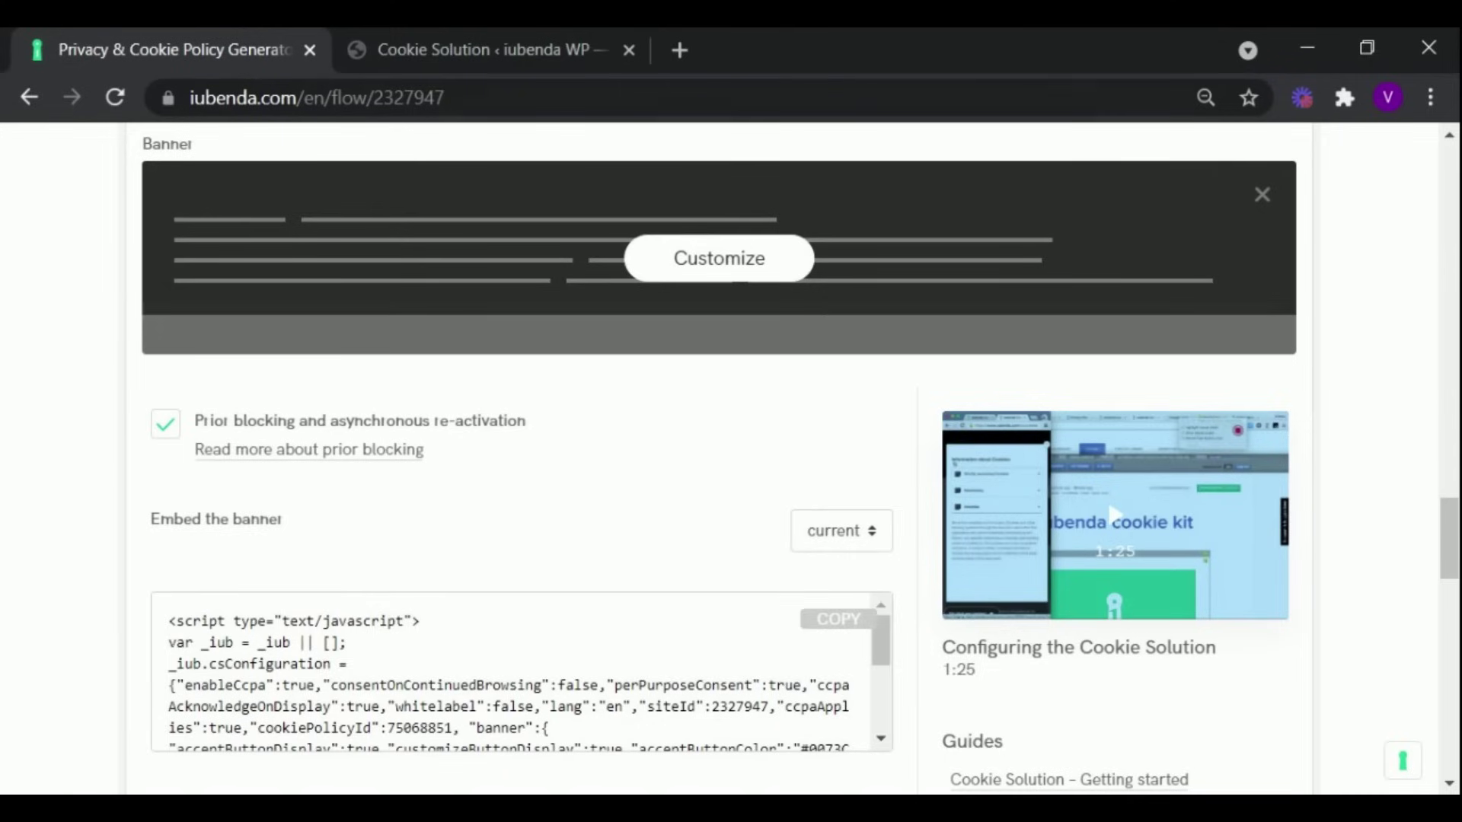
pyautogui.click(830, 623)
pyautogui.click(462, 30)
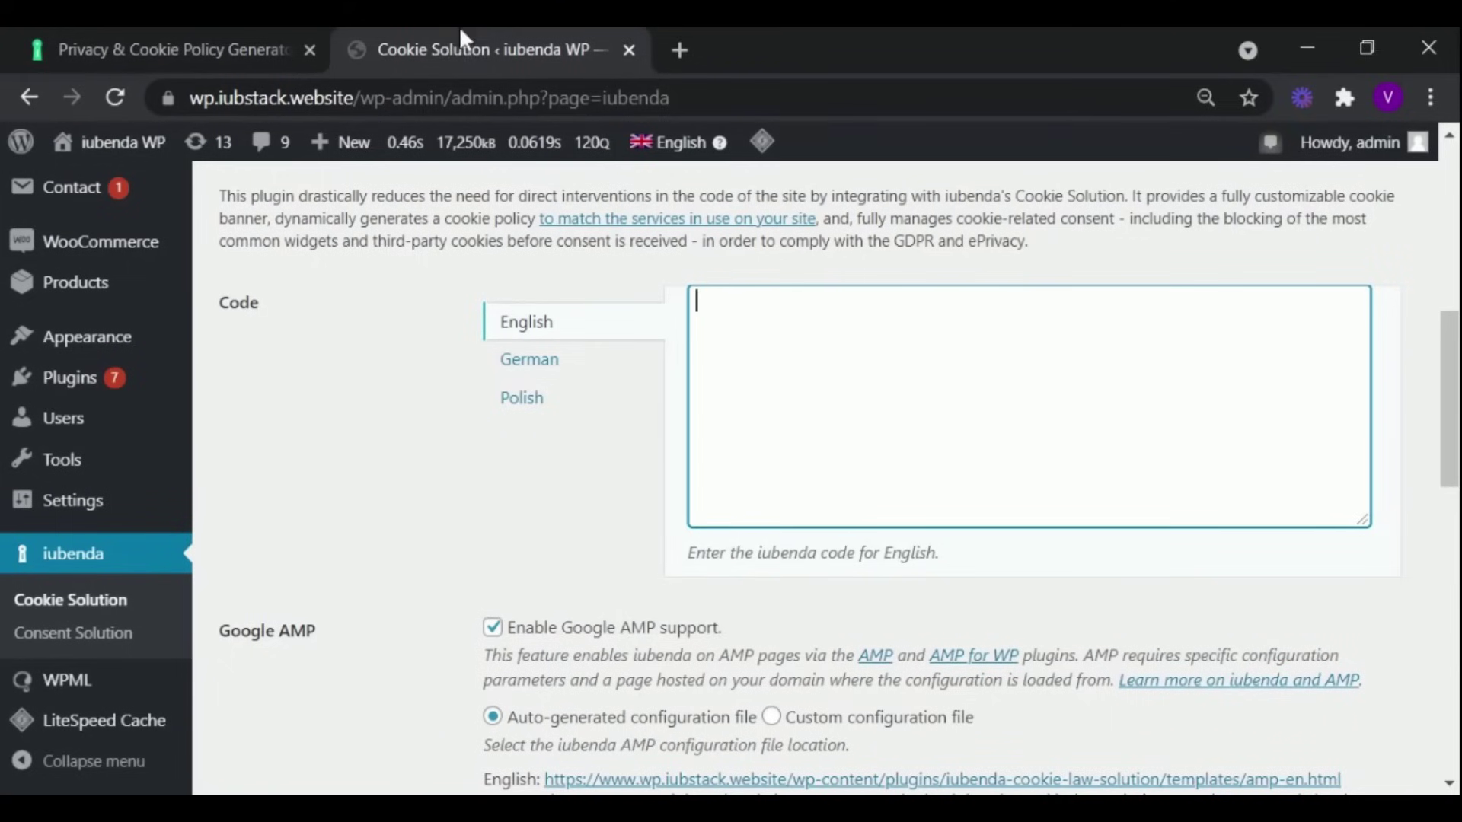
pyautogui.hotkey('ctrl', 'v')
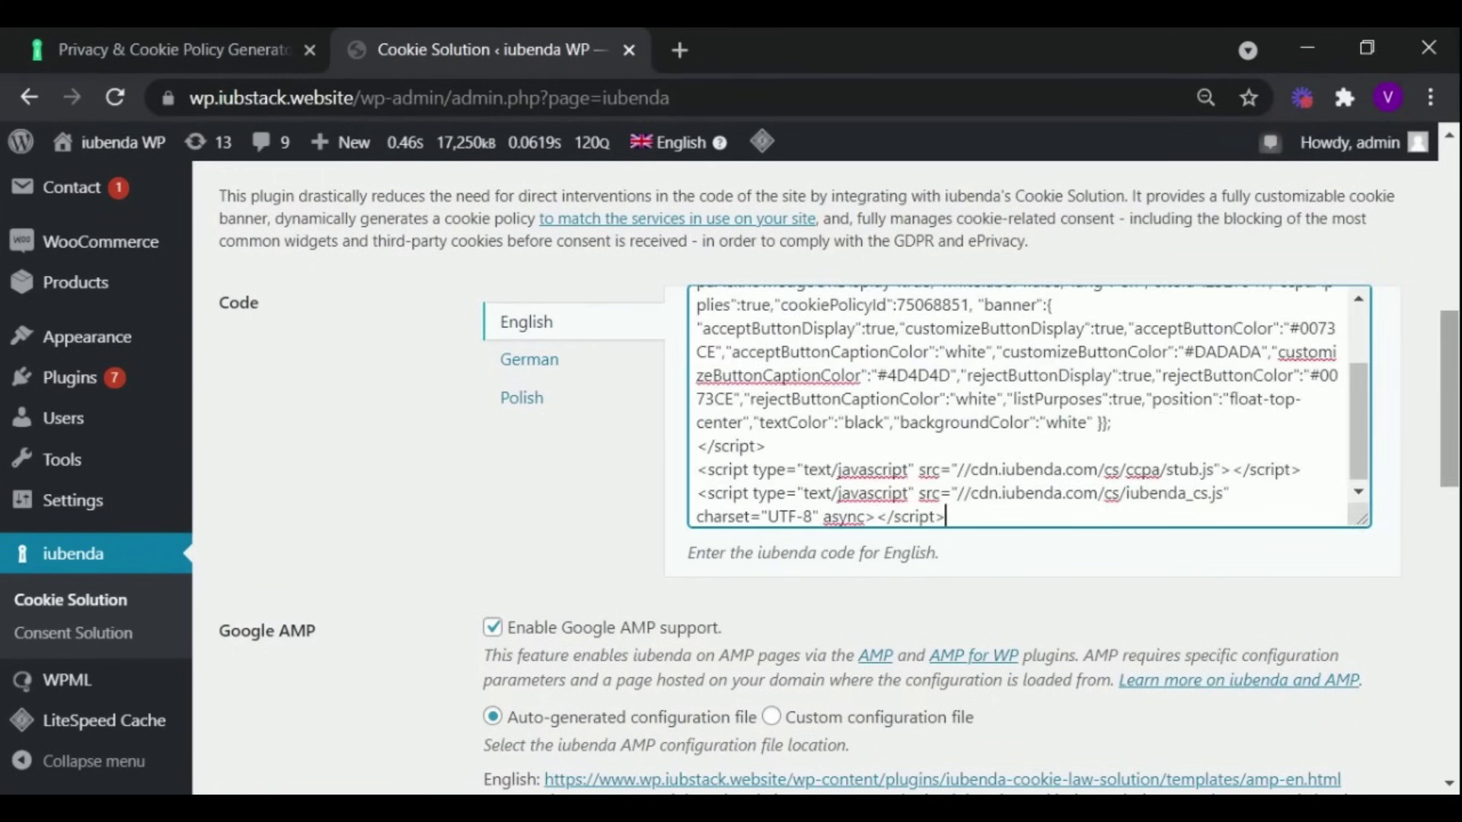
pyautogui.scroll(-15, 1426, 675)
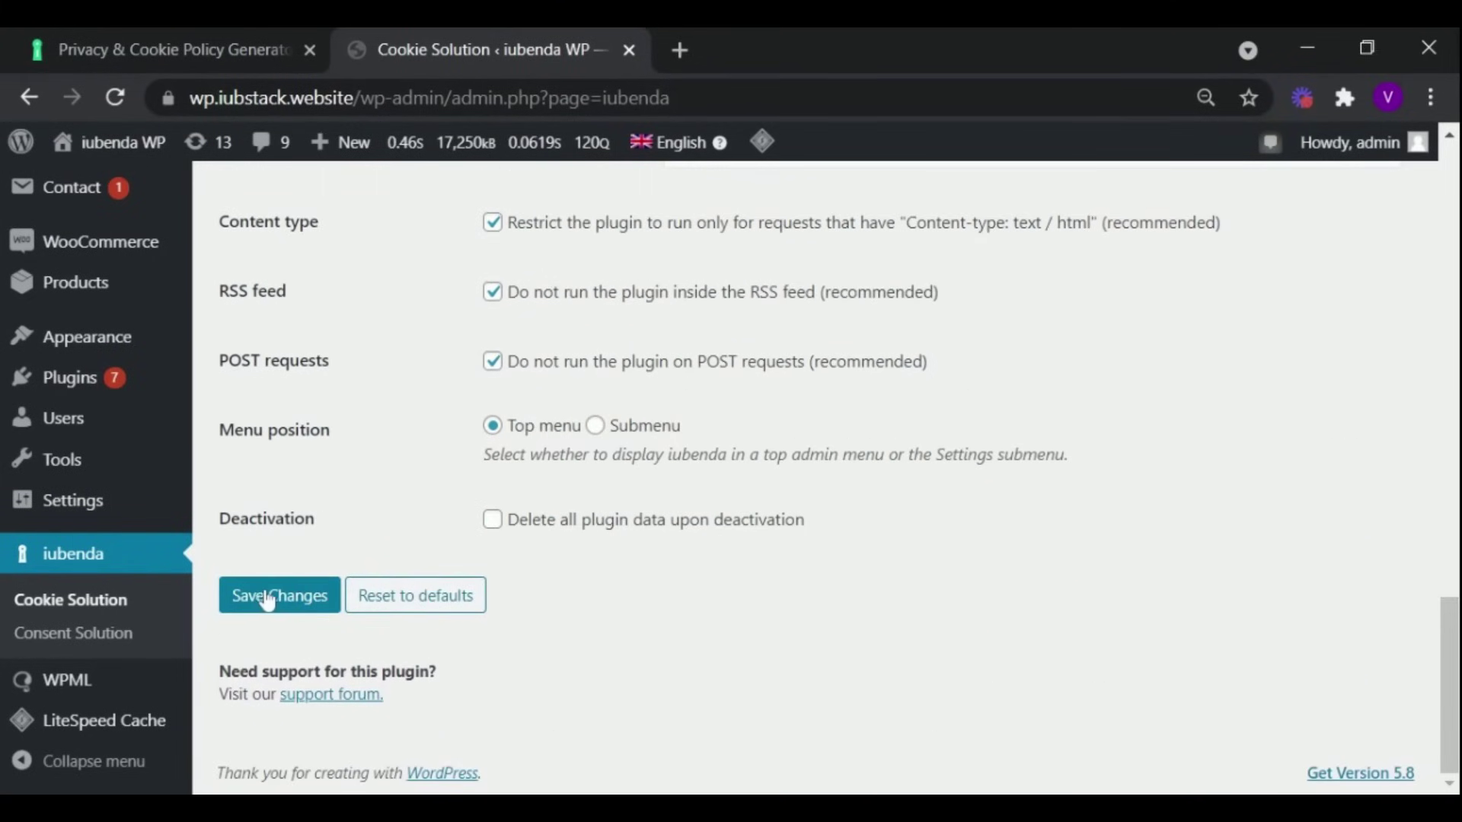
pyautogui.click(266, 602)
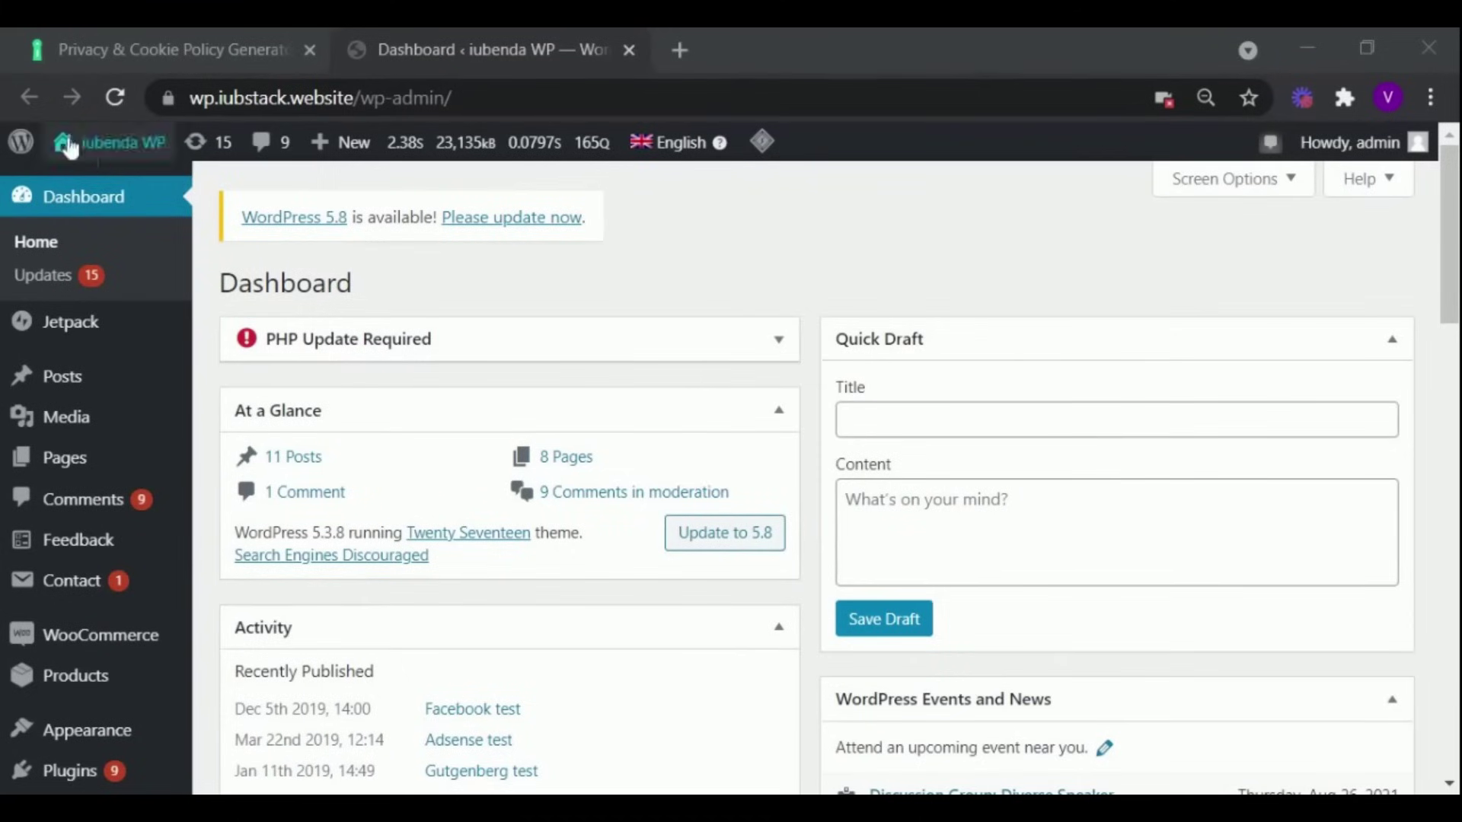
# Open the live WordPress site in a new tab and switch to it.
pyautogui.moveTo(70, 149)
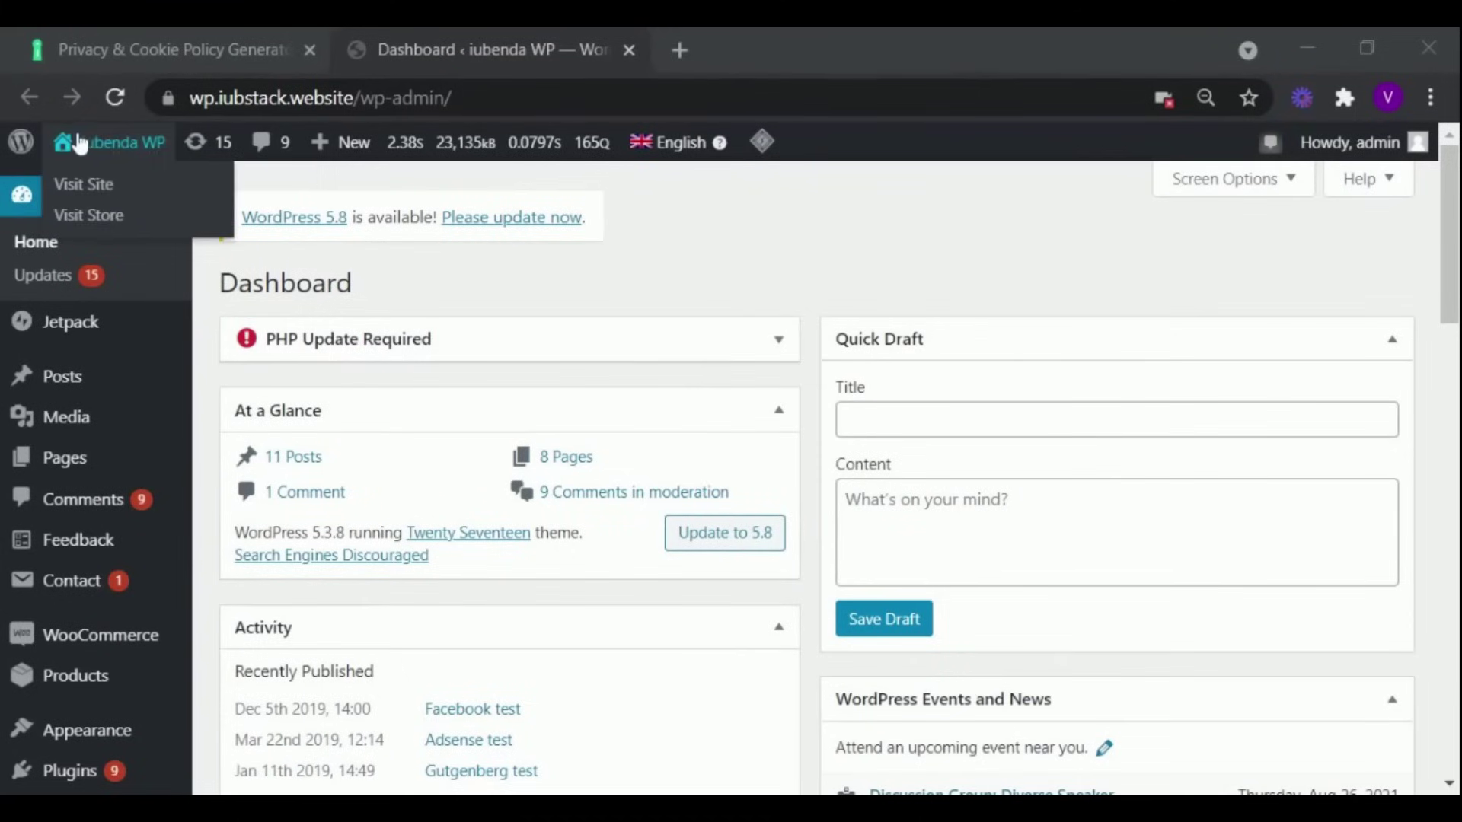
pyautogui.middleClick(121, 188)
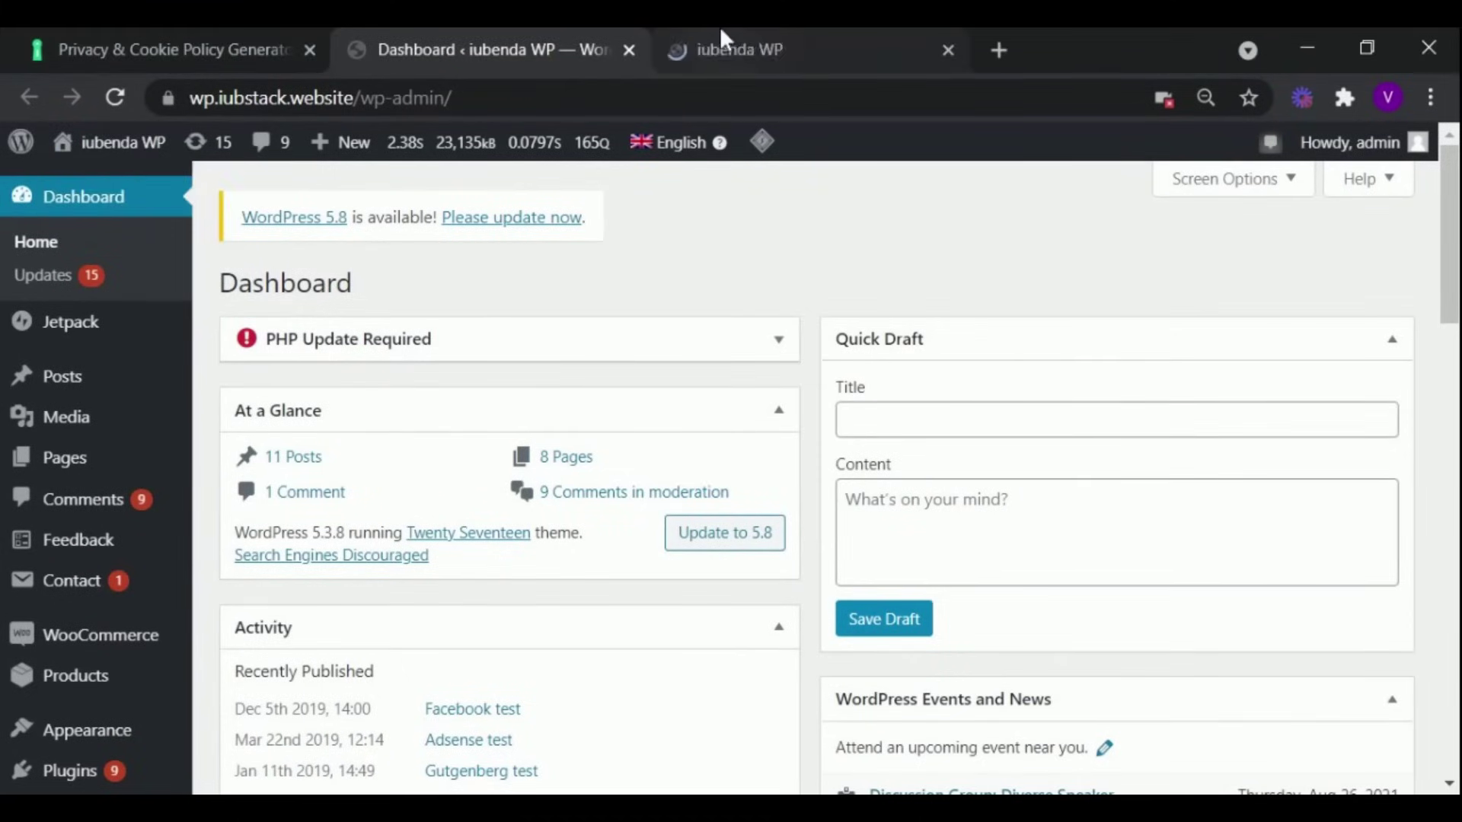
pyautogui.click(721, 30)
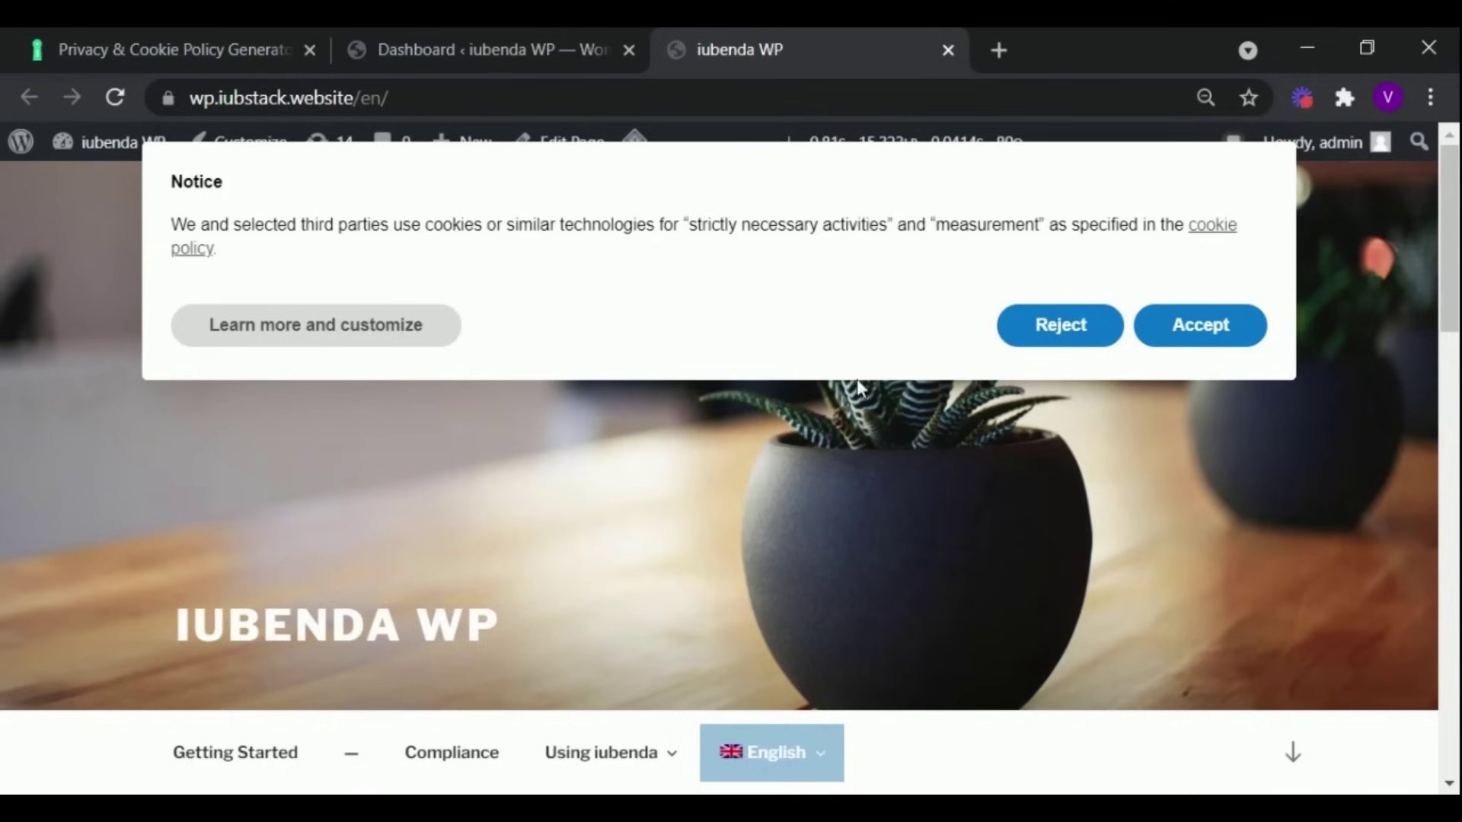
# In the cookie notice's customise preferences, switch on Measurement consent and save.
pyautogui.click(404, 340)
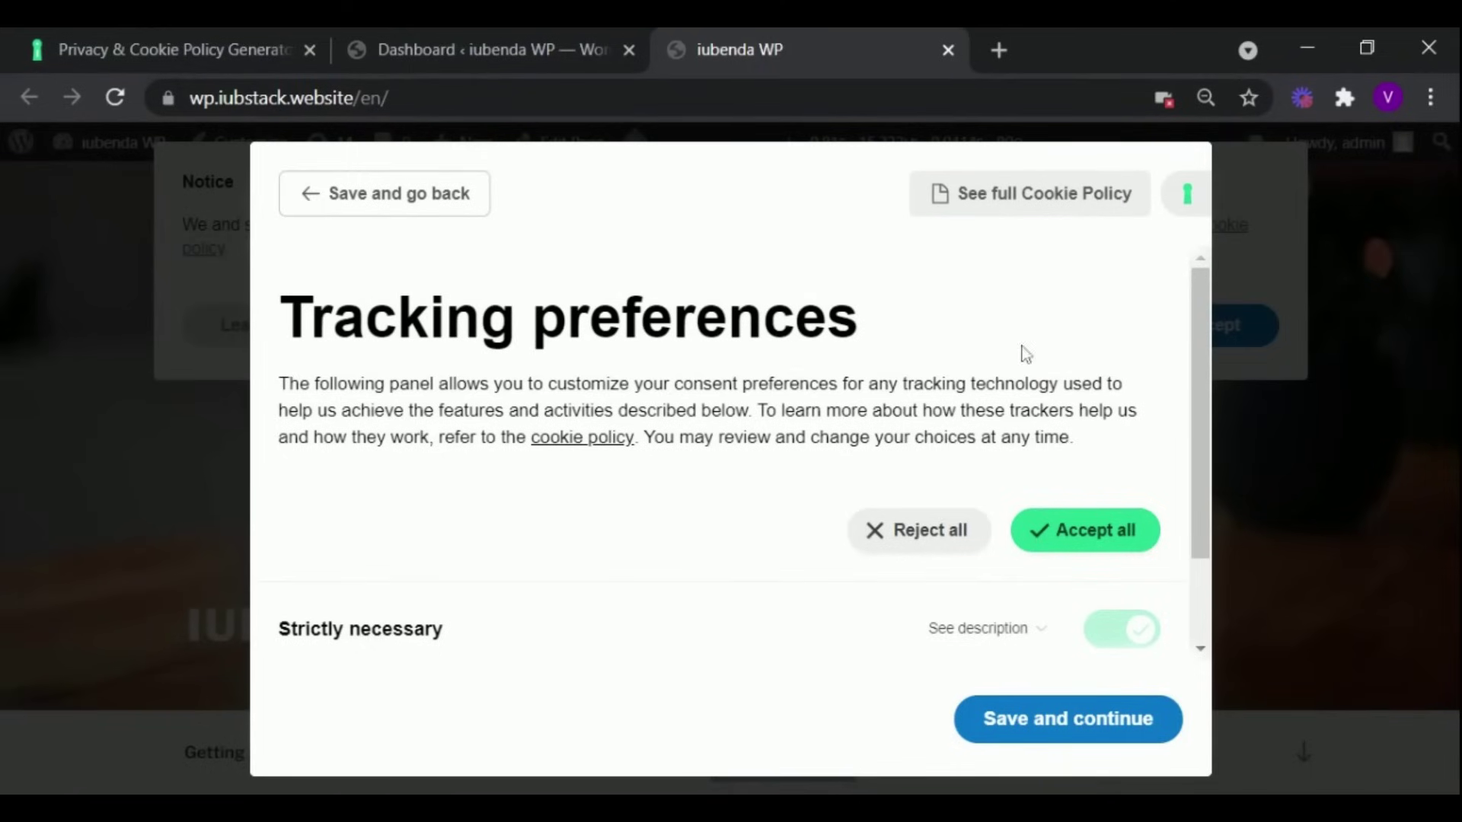
pyautogui.scroll(-2, 1192, 308)
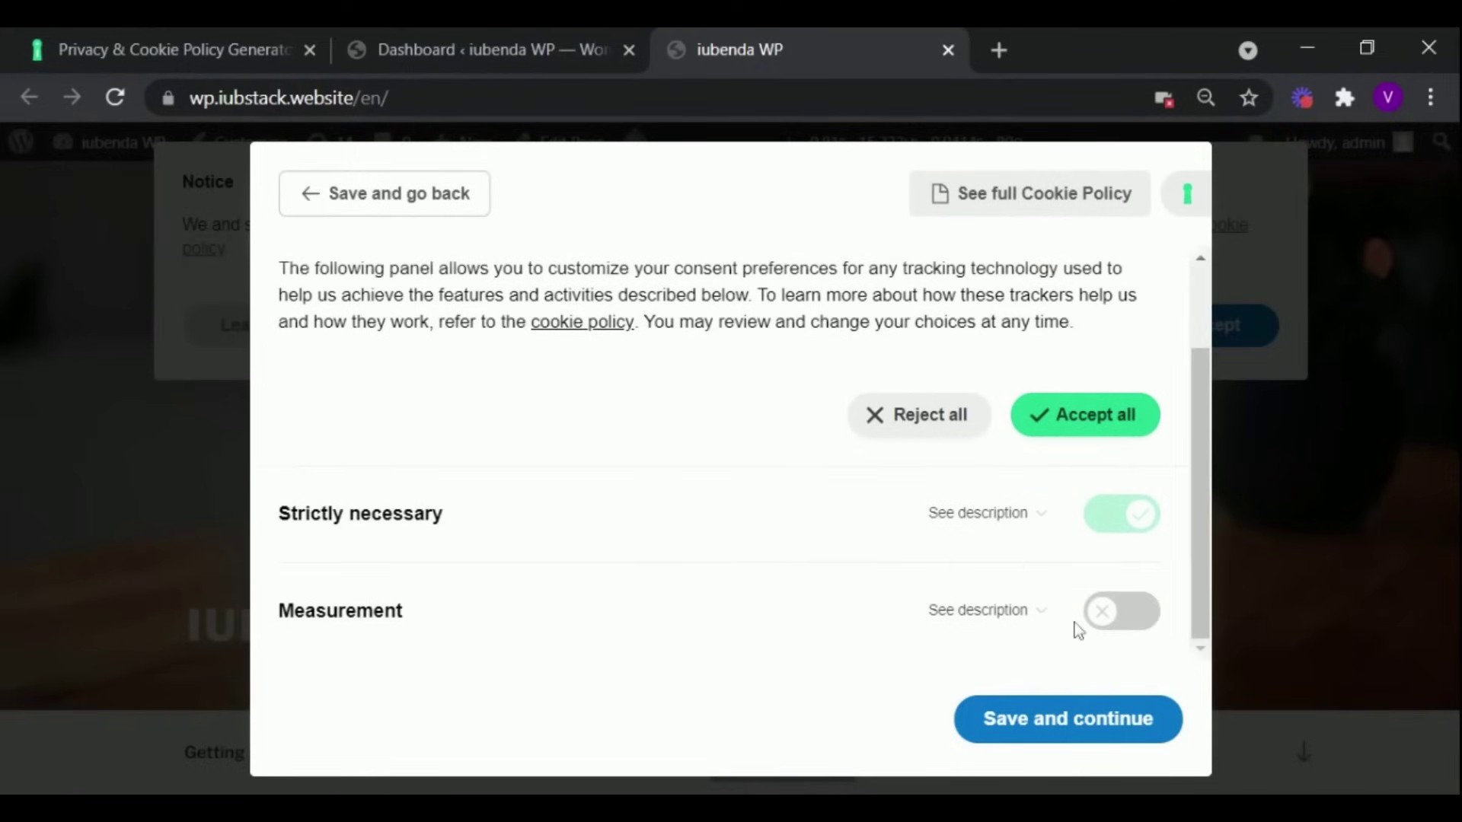
pyautogui.click(1110, 610)
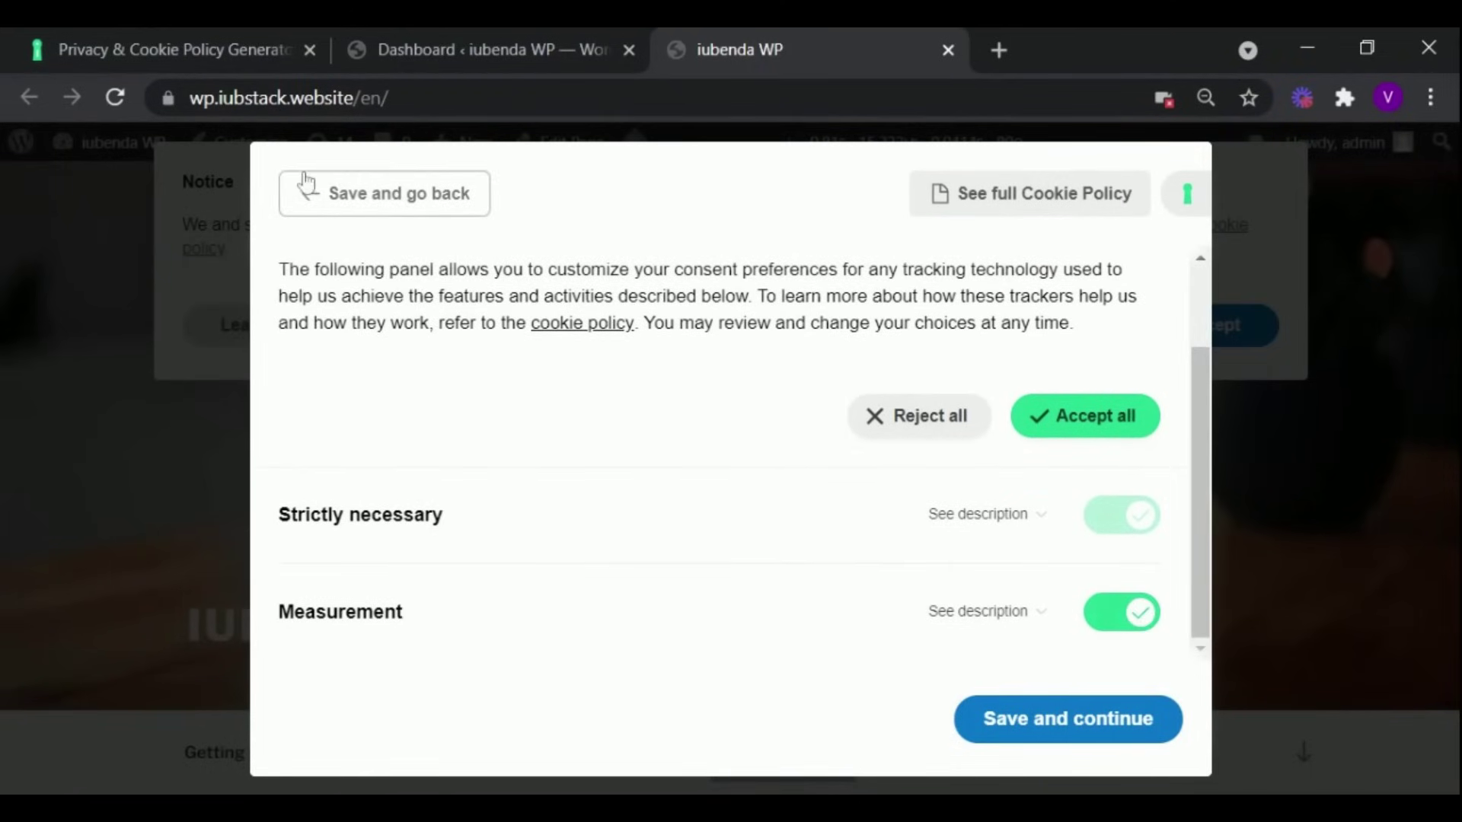
pyautogui.click(305, 200)
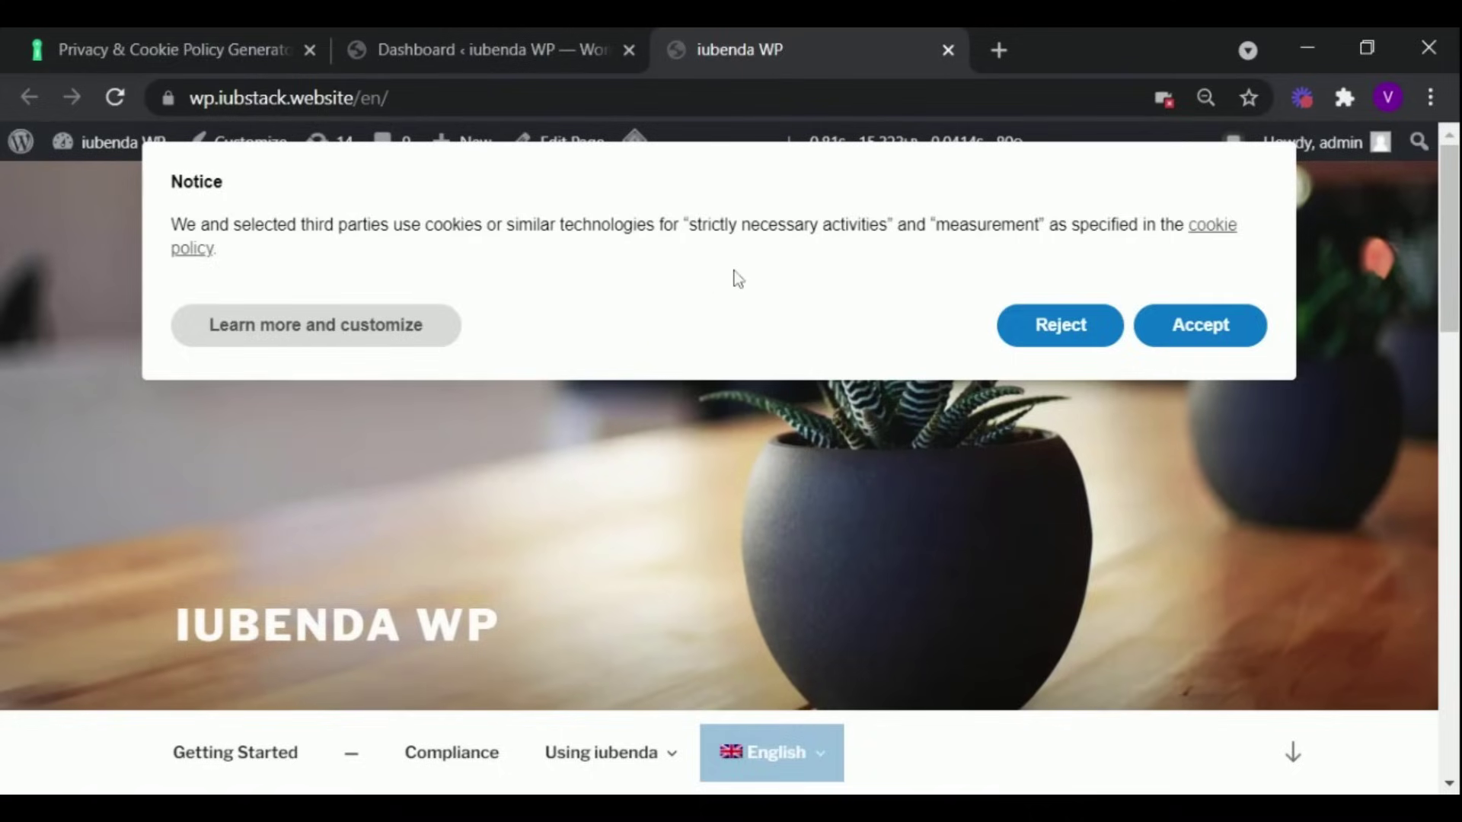
# Open the Cookie Policy of My Website from the notice's cookie policy link.
pyautogui.click(1206, 229)
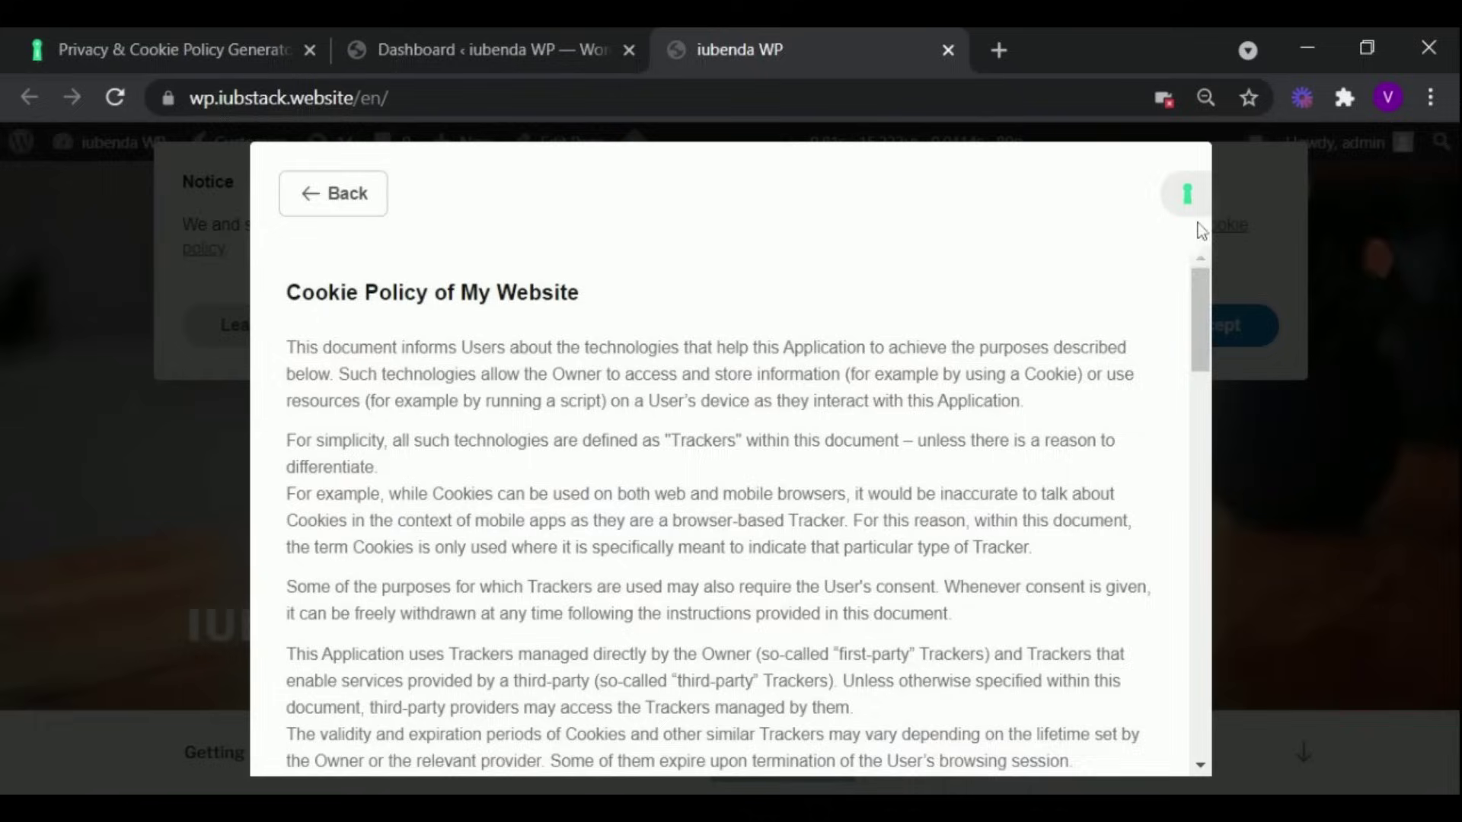